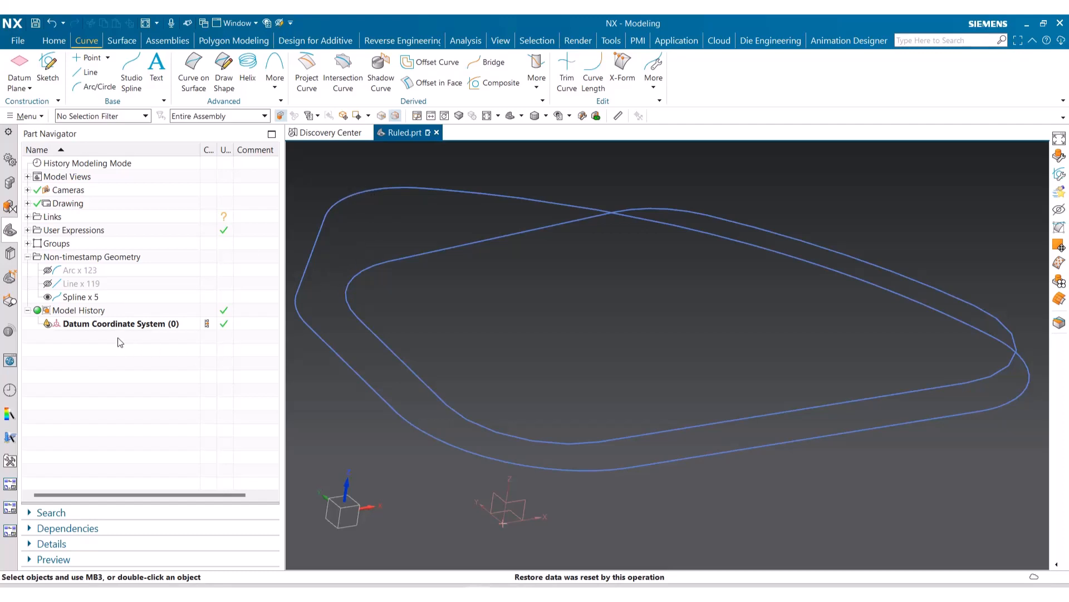
# Step: Create an associative datum CSYS offset 3 in along Z from the existing datum coordinate system near the curve loops
pyautogui.click(22, 88)
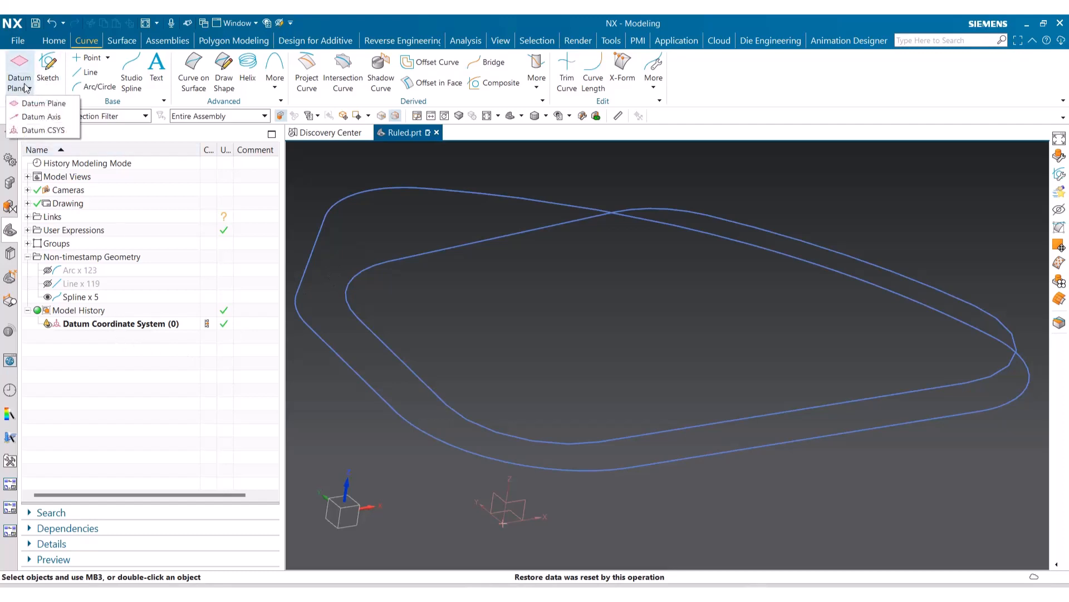
pyautogui.click(28, 131)
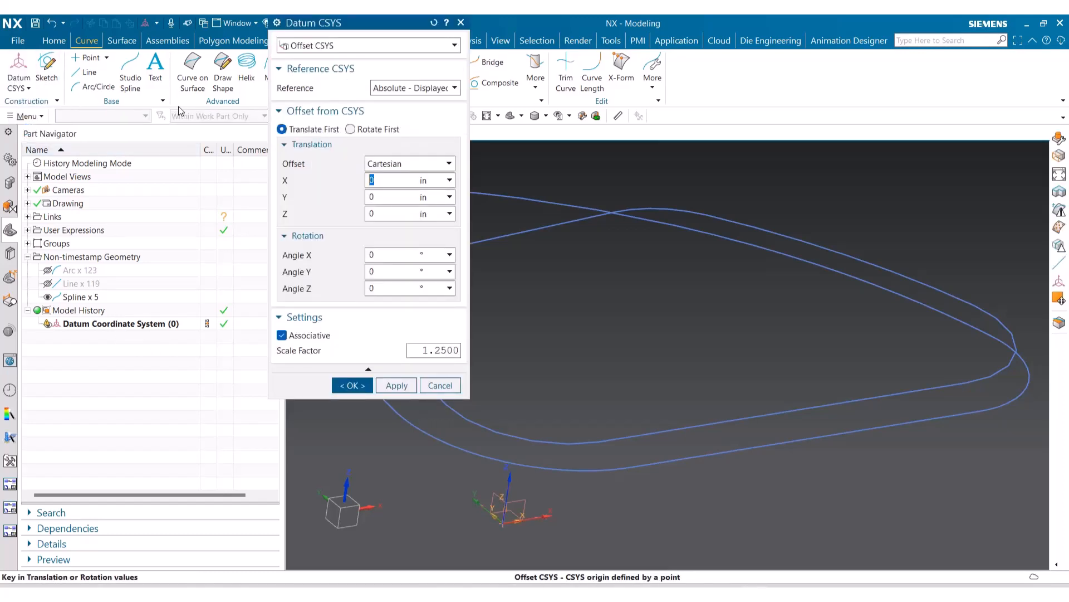
pyautogui.click(426, 91)
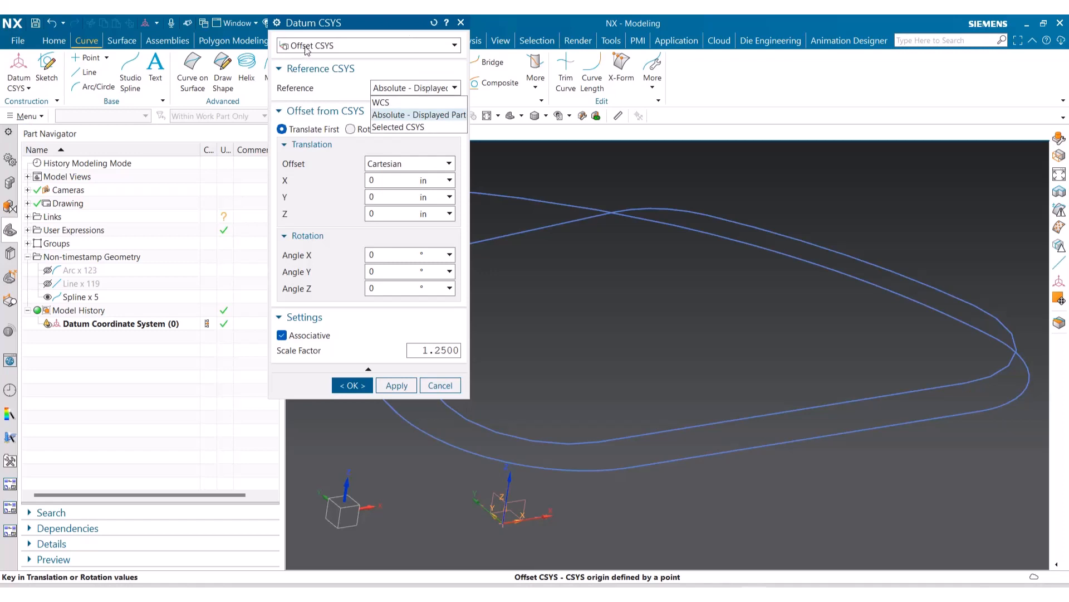
pyautogui.press('Escape')
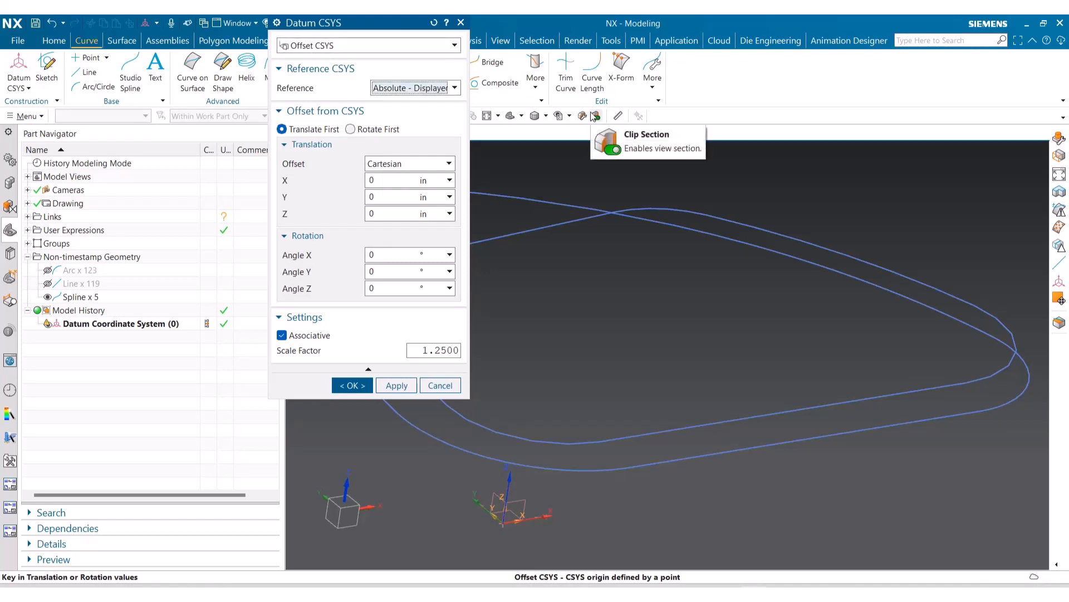
pyautogui.click(452, 89)
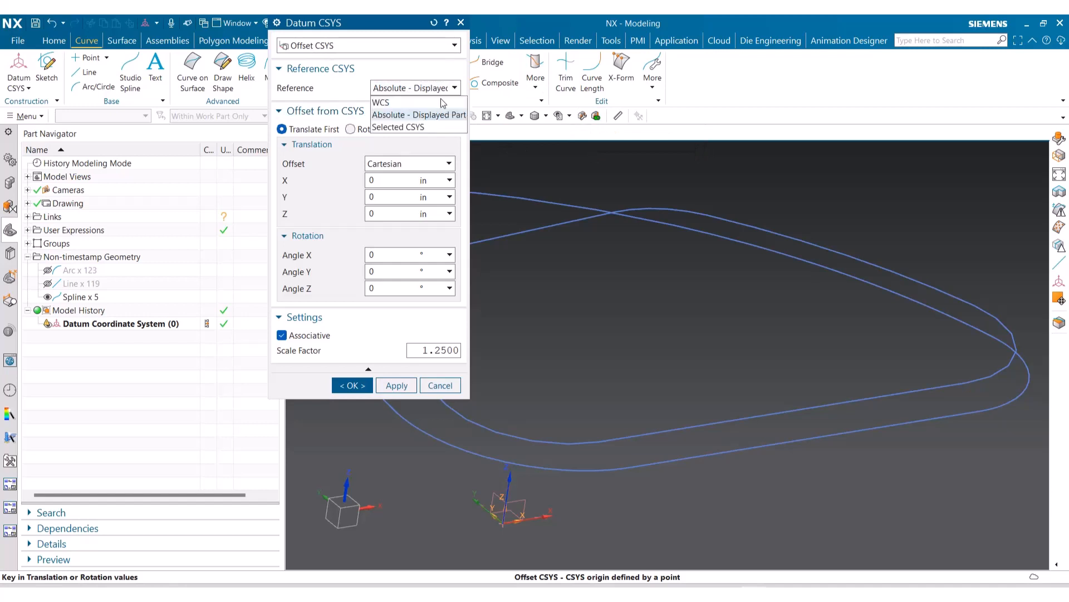
pyautogui.click(416, 125)
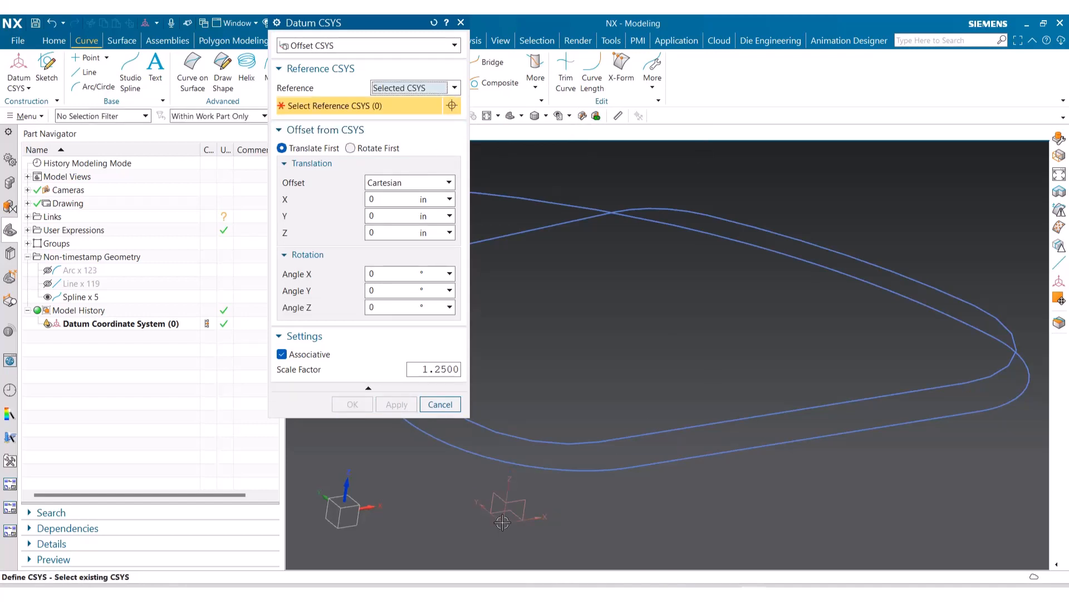
pyautogui.click(502, 519)
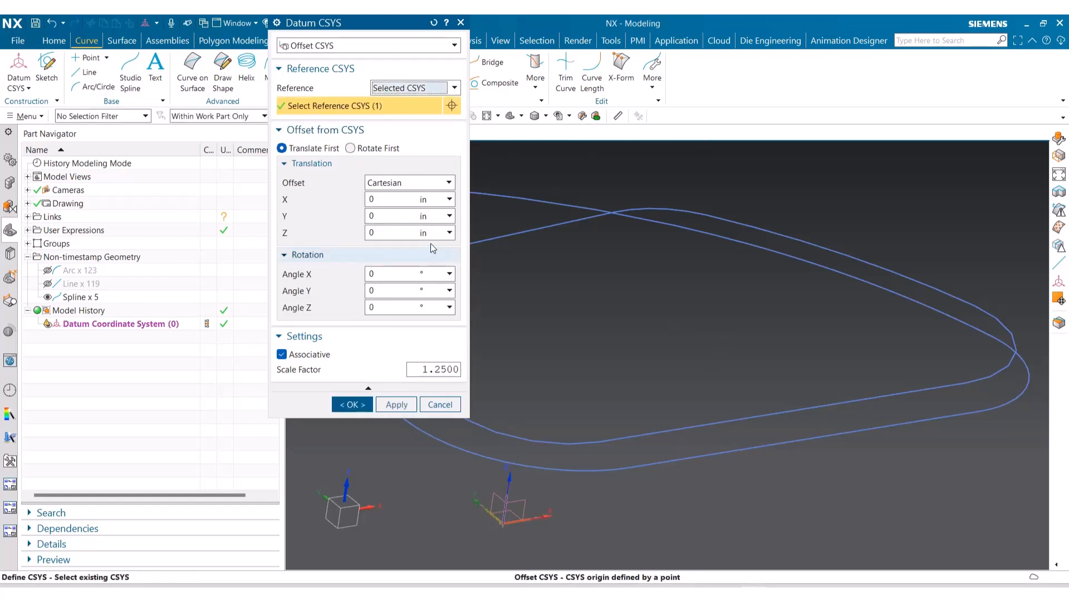
pyautogui.click(386, 231)
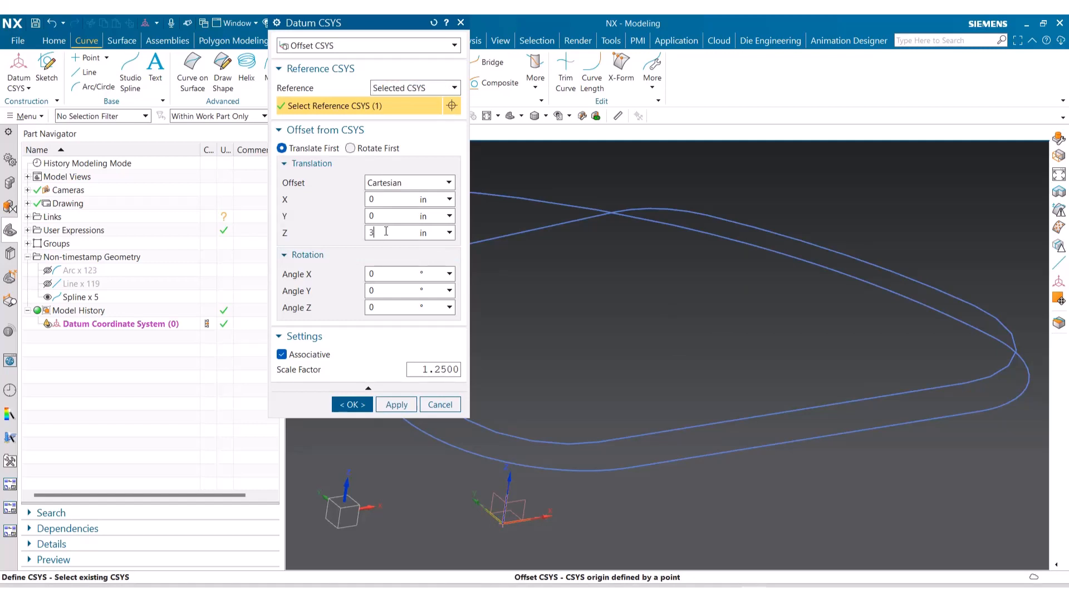
pyautogui.press('Return')
pyautogui.click(396, 404)
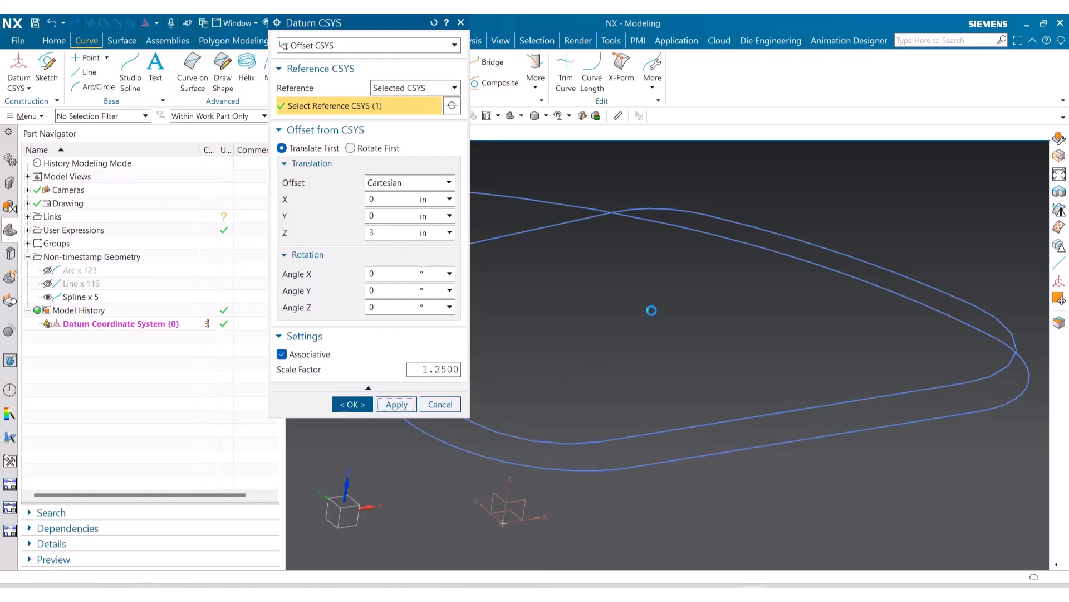
# Step: Create a second datum CSYS offset 5 in along Z from the 3 in offset coordinate system
pyautogui.rightClick(652, 310)
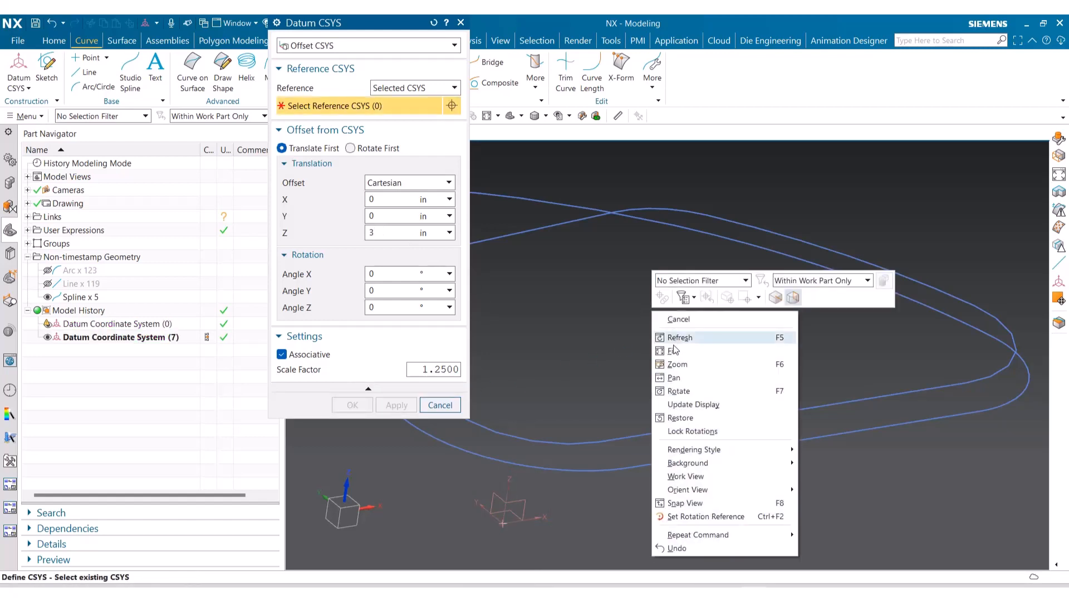
pyautogui.click(673, 349)
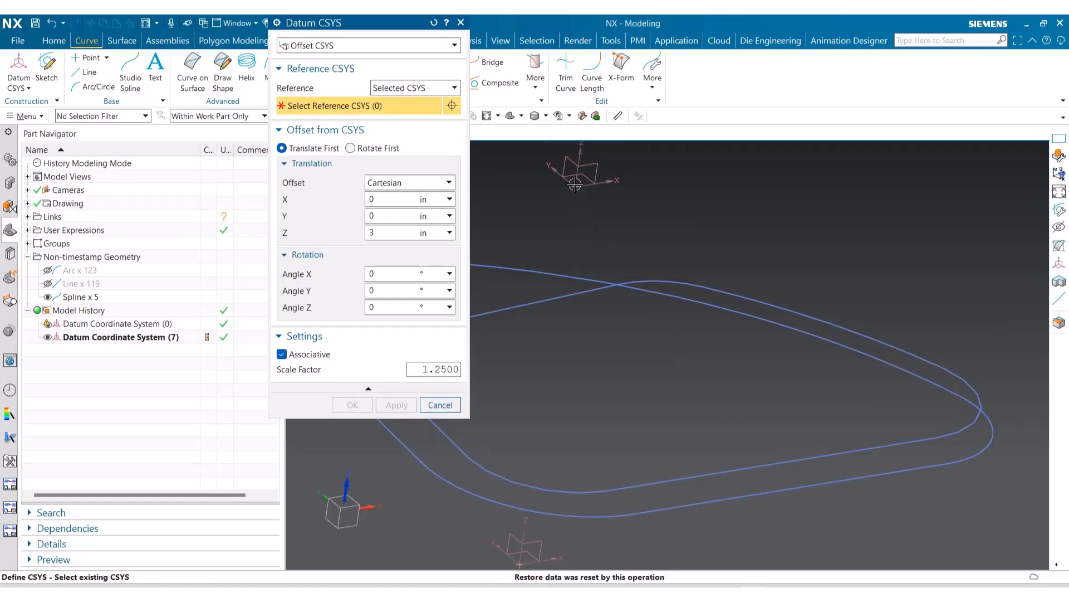
pyautogui.click(575, 184)
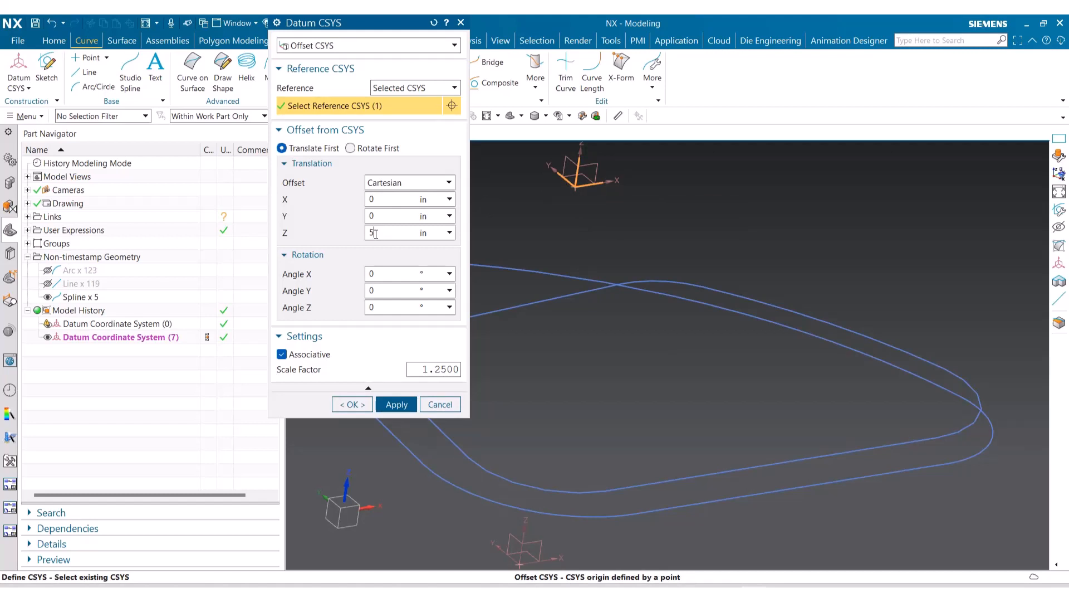
pyautogui.press('Return')
pyautogui.click(389, 403)
pyautogui.rightClick(563, 369)
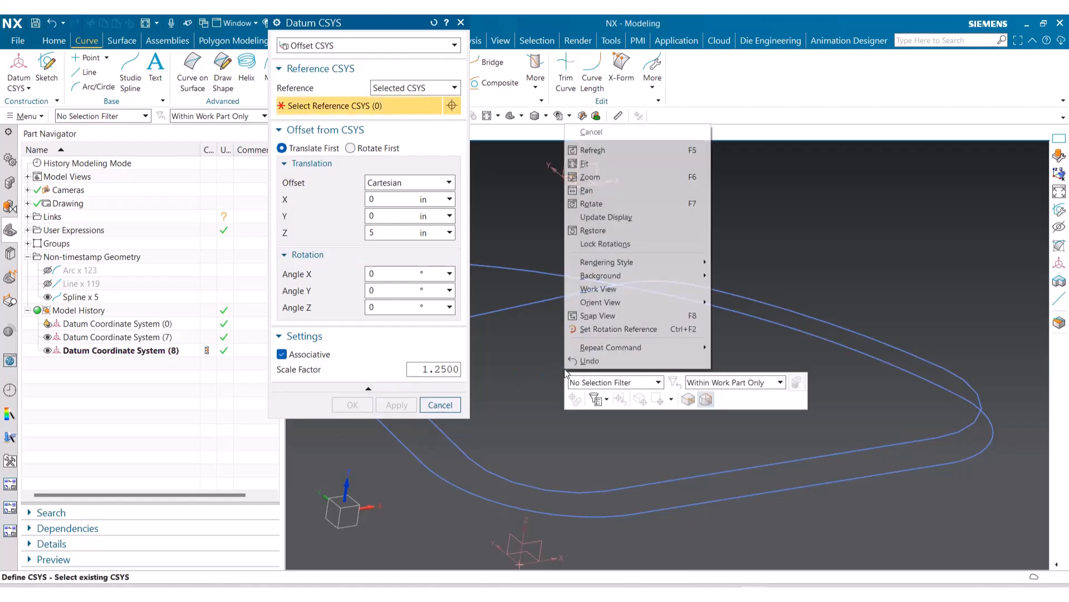
pyautogui.click(584, 163)
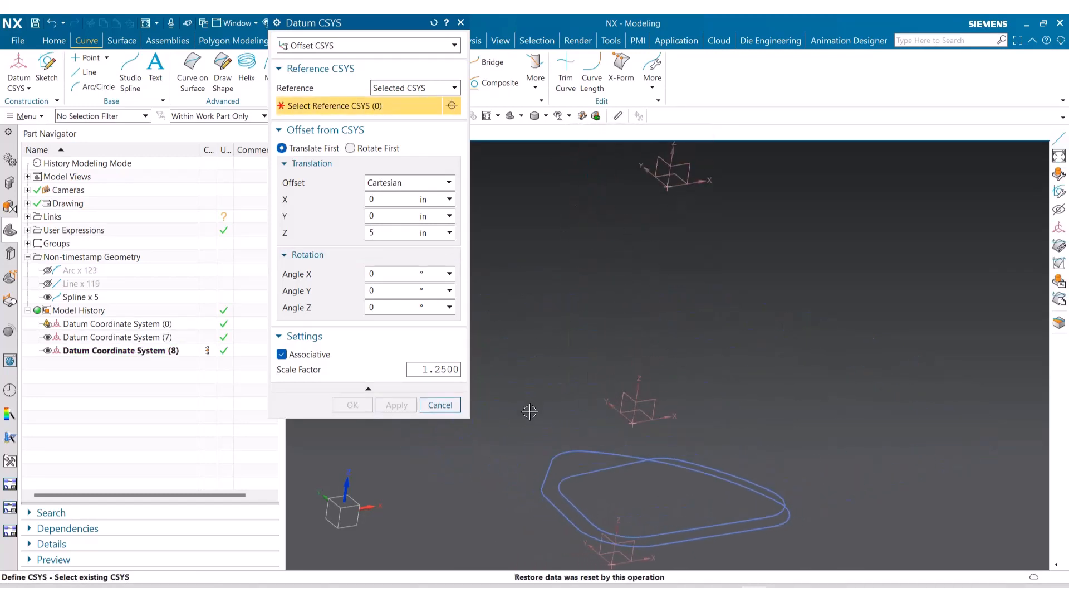
pyautogui.click(432, 407)
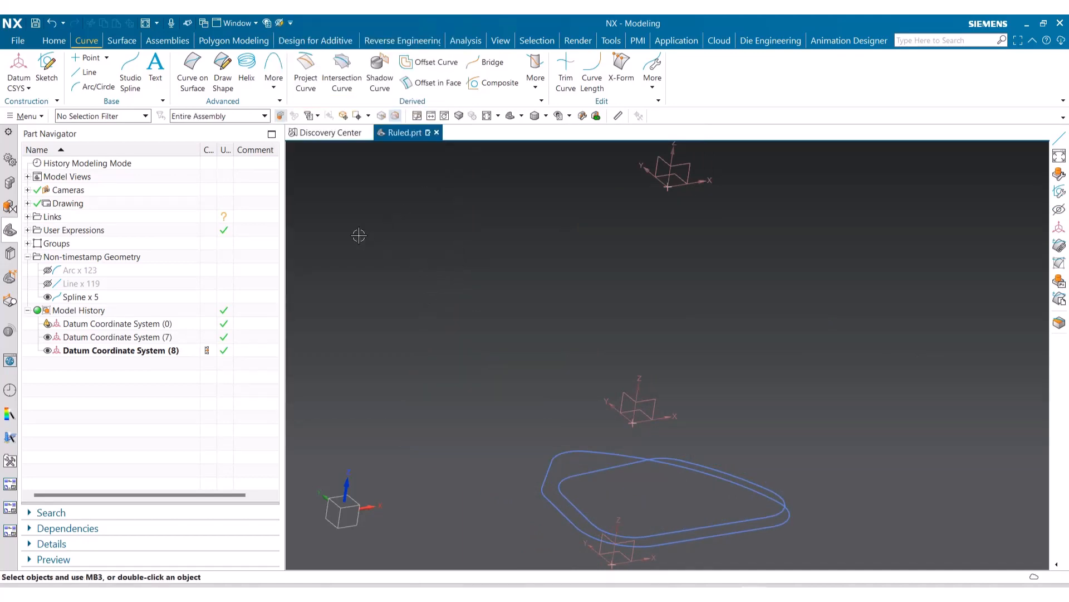
# Step: Start a sketch on the XY plane of the middle datum coordinate system
pyautogui.click(52, 41)
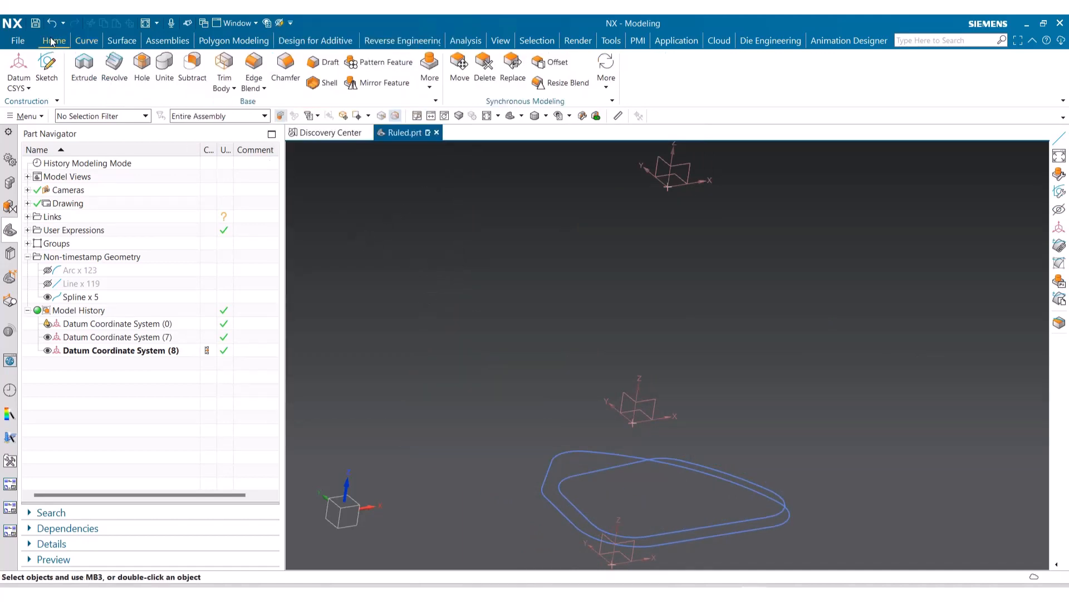
pyautogui.click(47, 66)
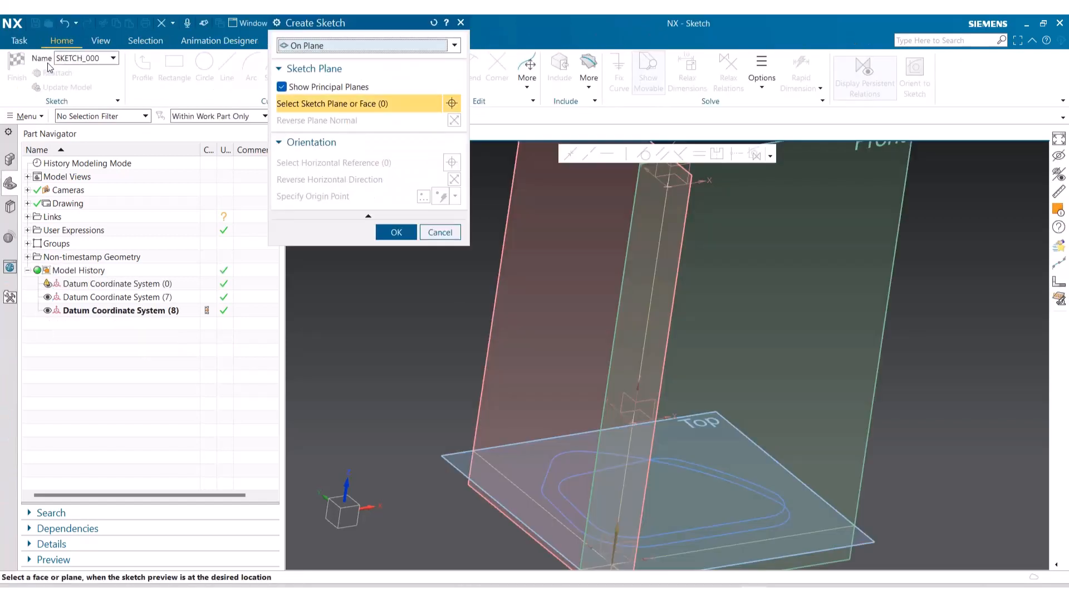
pyautogui.click(641, 412)
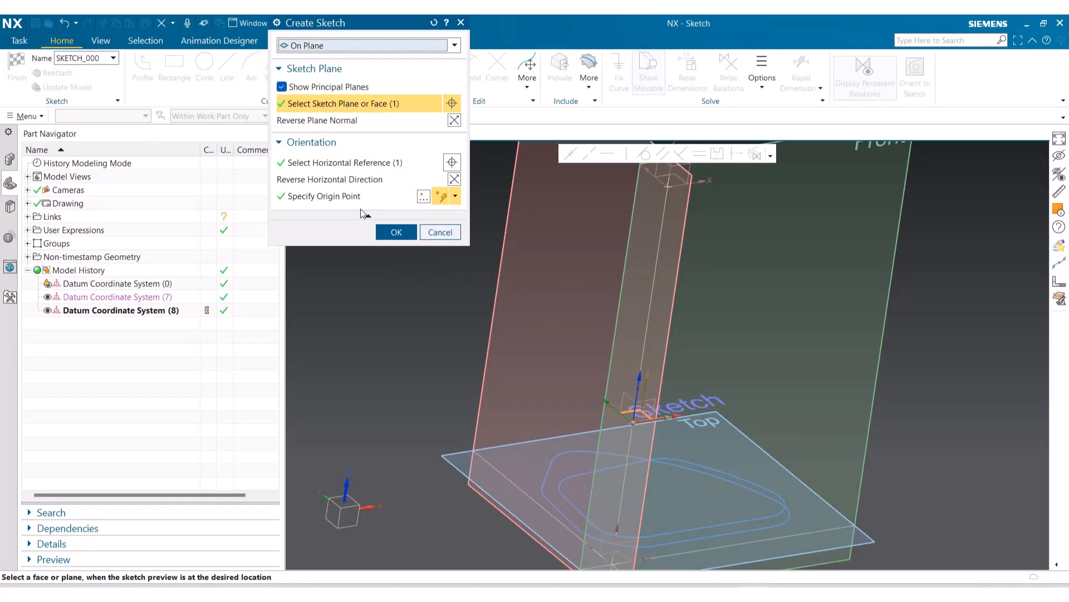
pyautogui.click(396, 233)
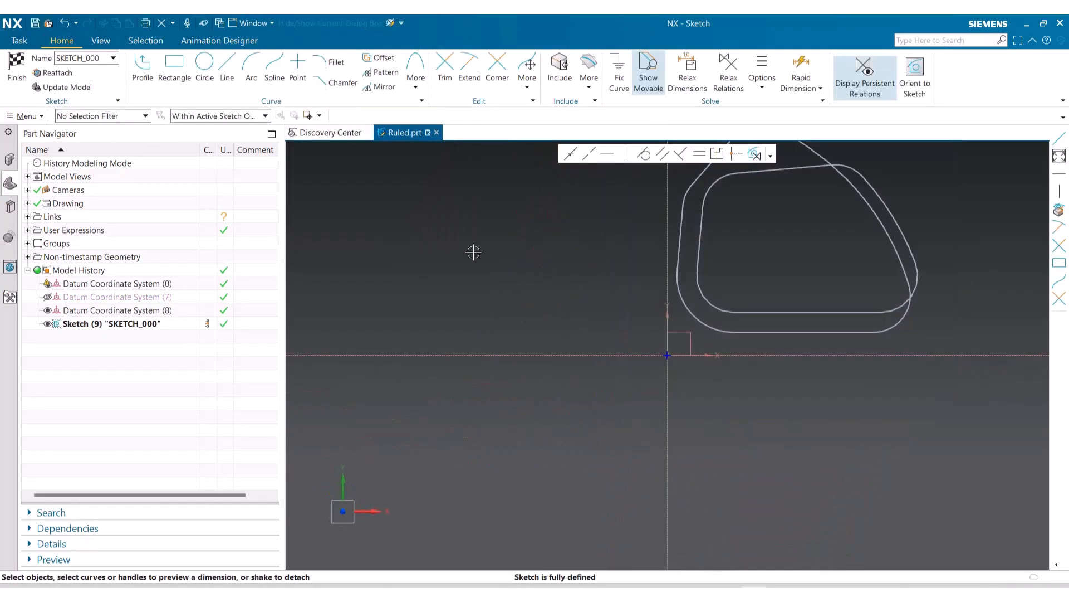
# Step: Project the larger closed spline associatively into the sketch with the Original output curve type and finish the sketch
pyautogui.moveTo(559, 255)
pyautogui.keyDown('shift'); pyautogui.mouseDown(button='middle')
pyautogui.moveTo(540, 284)
pyautogui.moveTo(435, 333)
pyautogui.mouseUp(button='middle'); pyautogui.keyUp('shift')
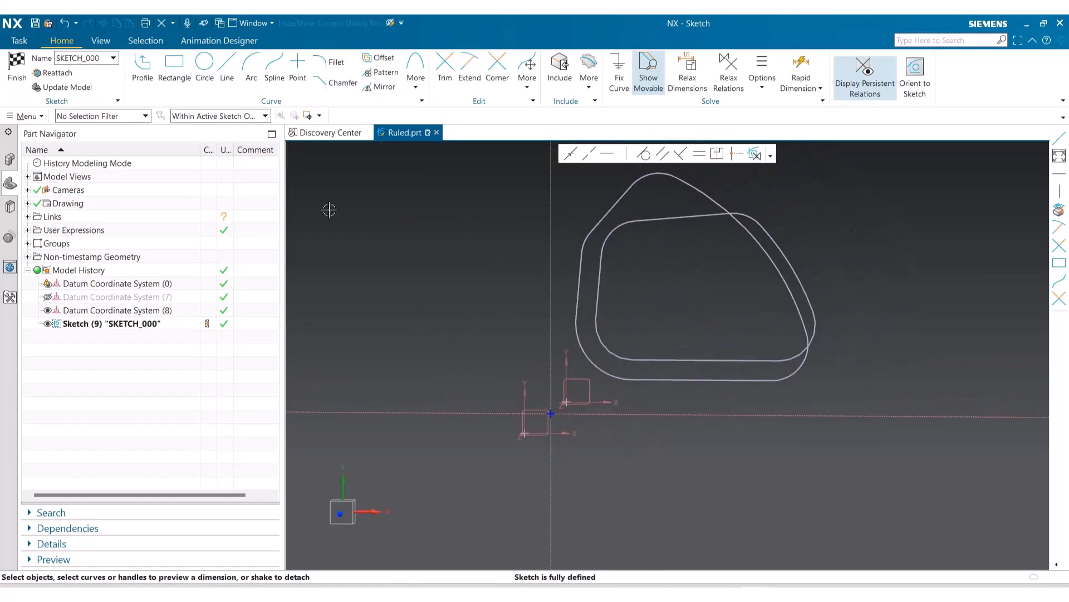
pyautogui.click(528, 87)
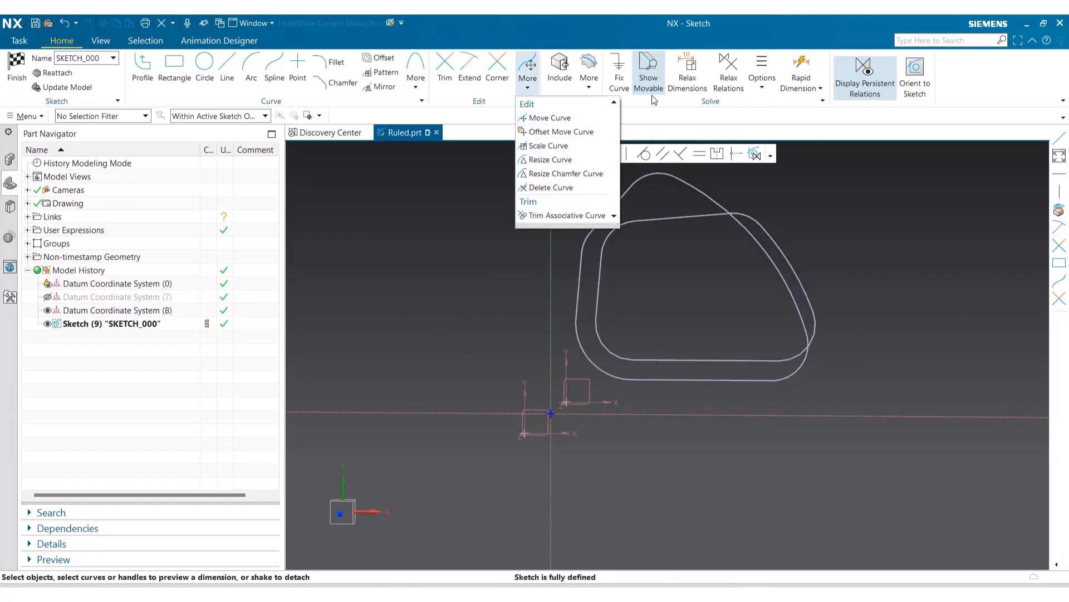
pyautogui.click(589, 83)
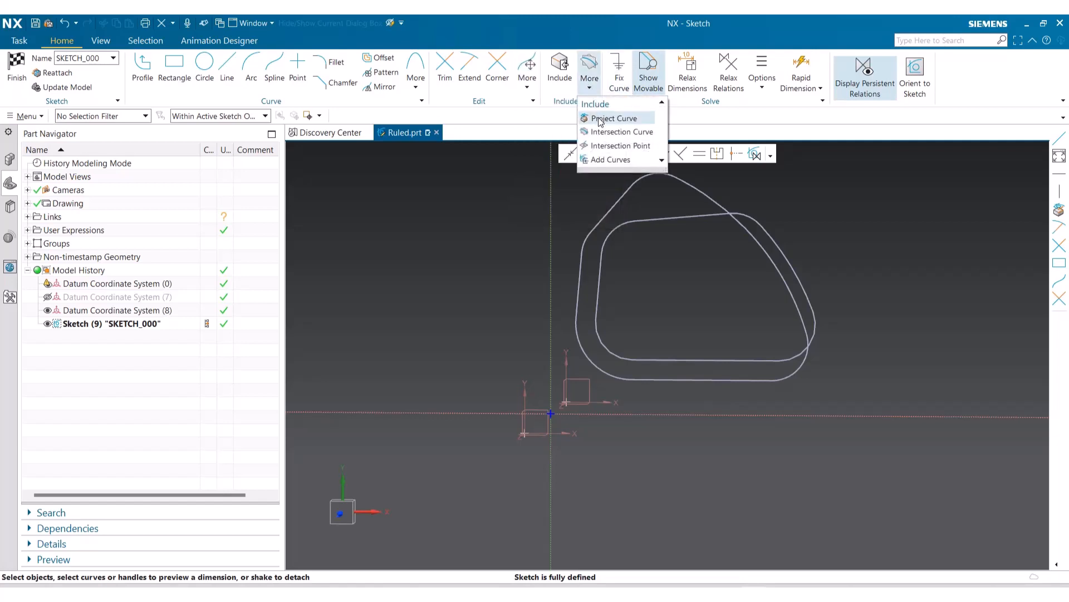
pyautogui.click(600, 118)
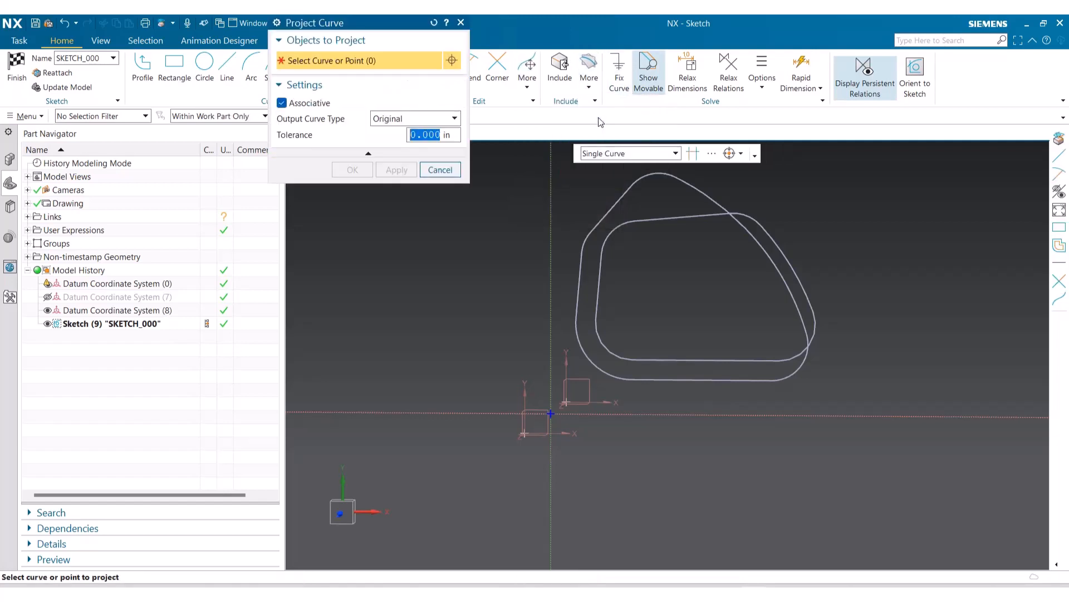
pyautogui.click(636, 184)
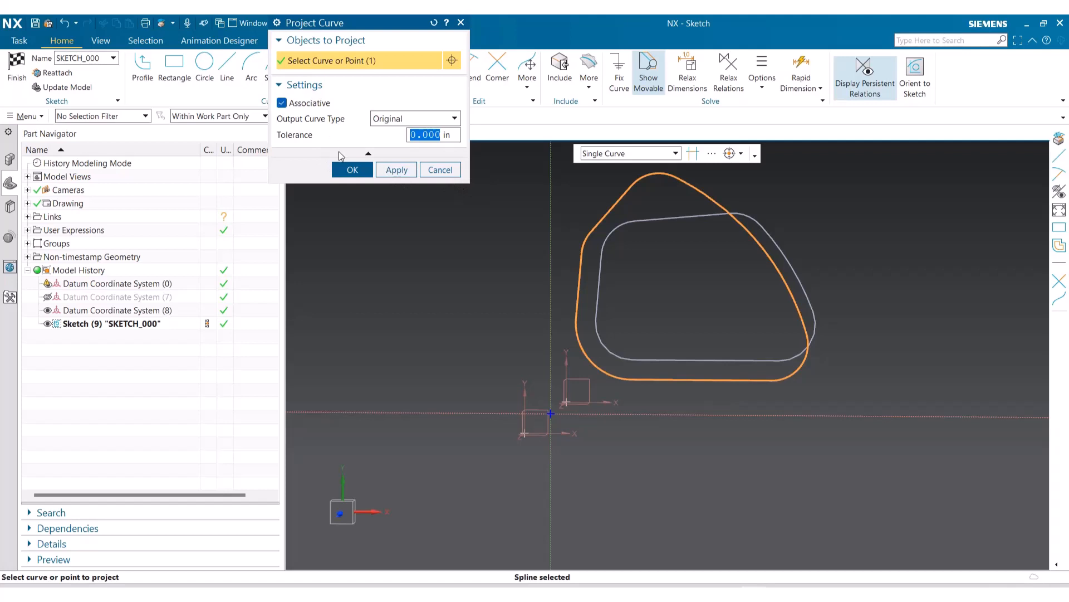
pyautogui.click(354, 170)
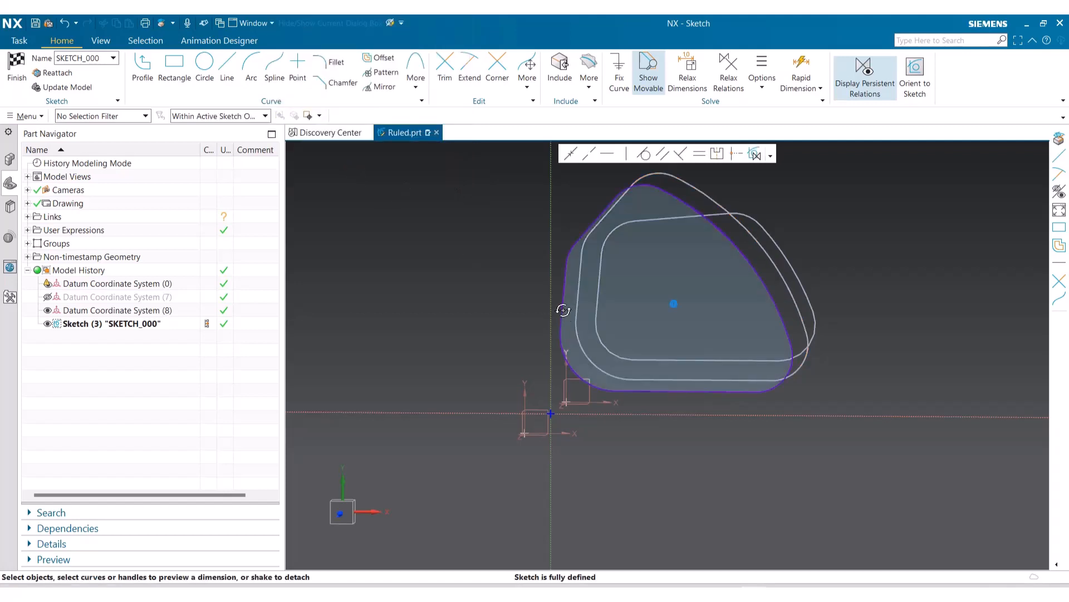
pyautogui.moveTo(563, 308); pyautogui.dragTo(599, 277, button='middle')
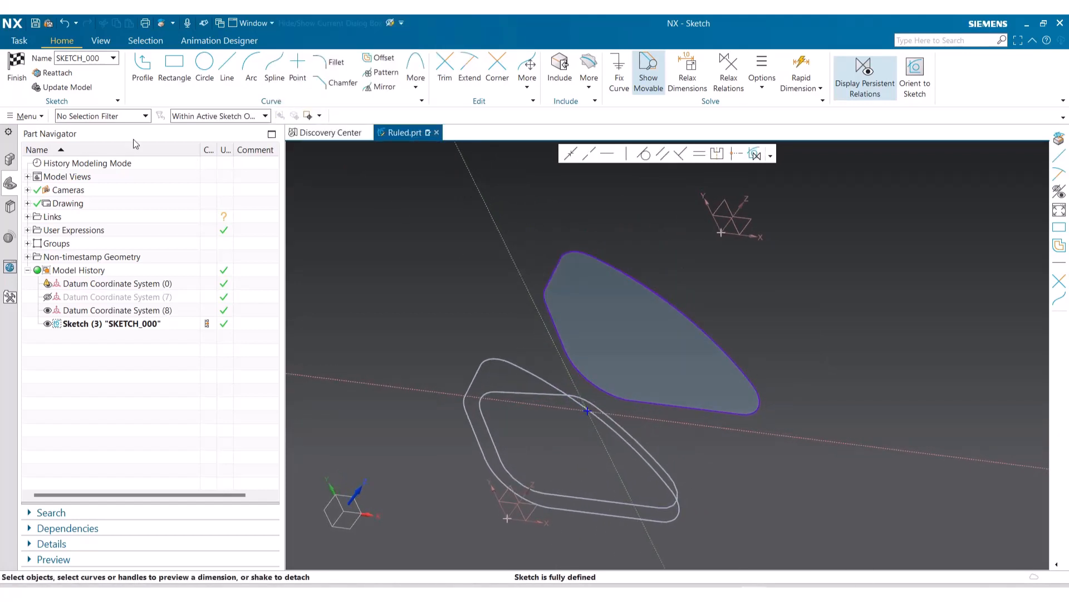
pyautogui.click(8, 66)
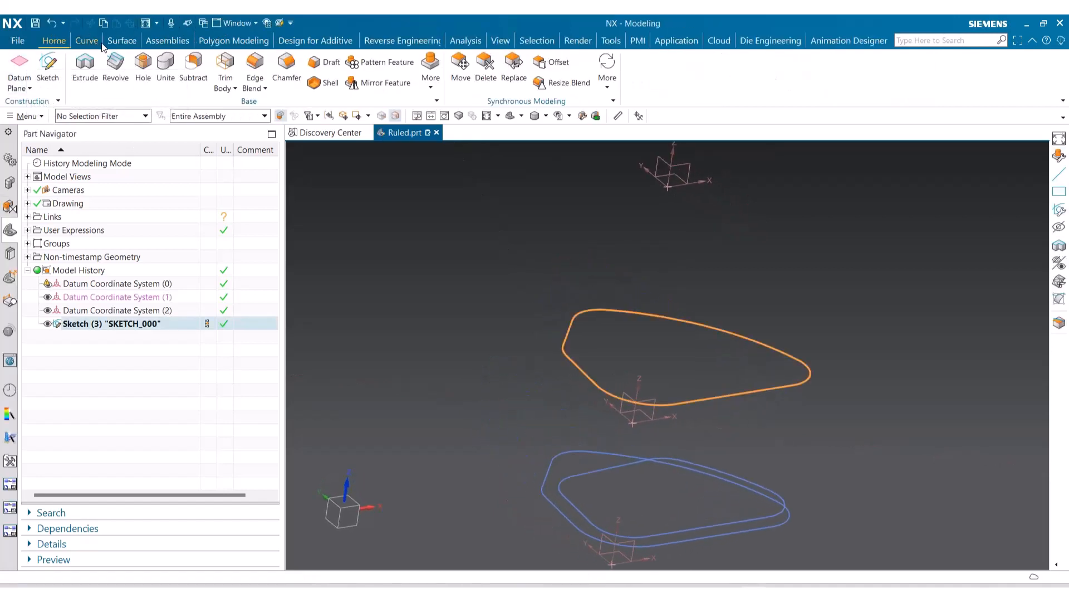
pyautogui.click(118, 42)
pyautogui.click(406, 73)
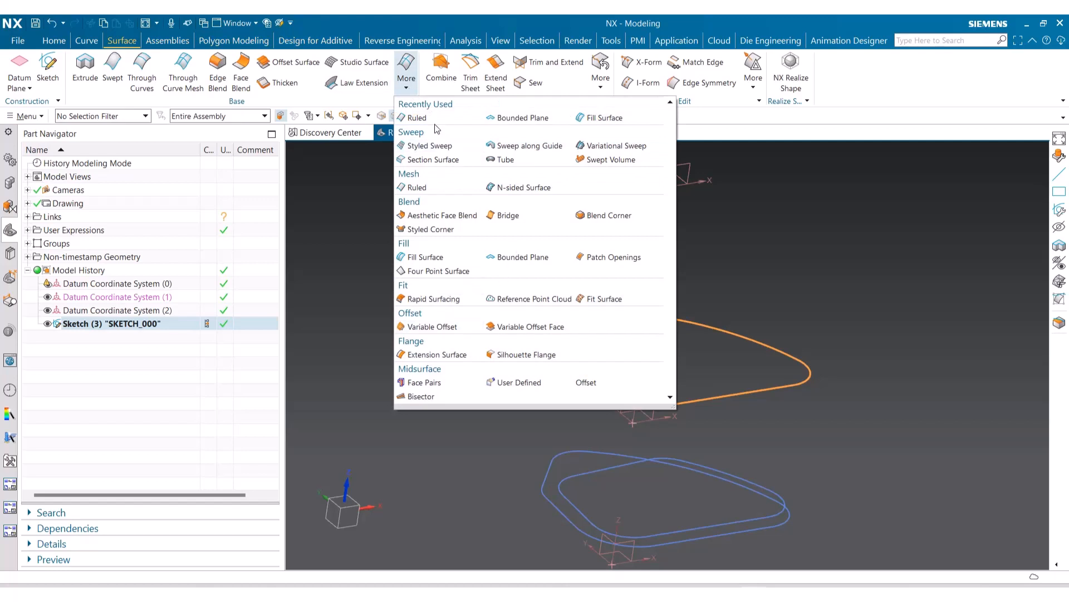
pyautogui.click(417, 118)
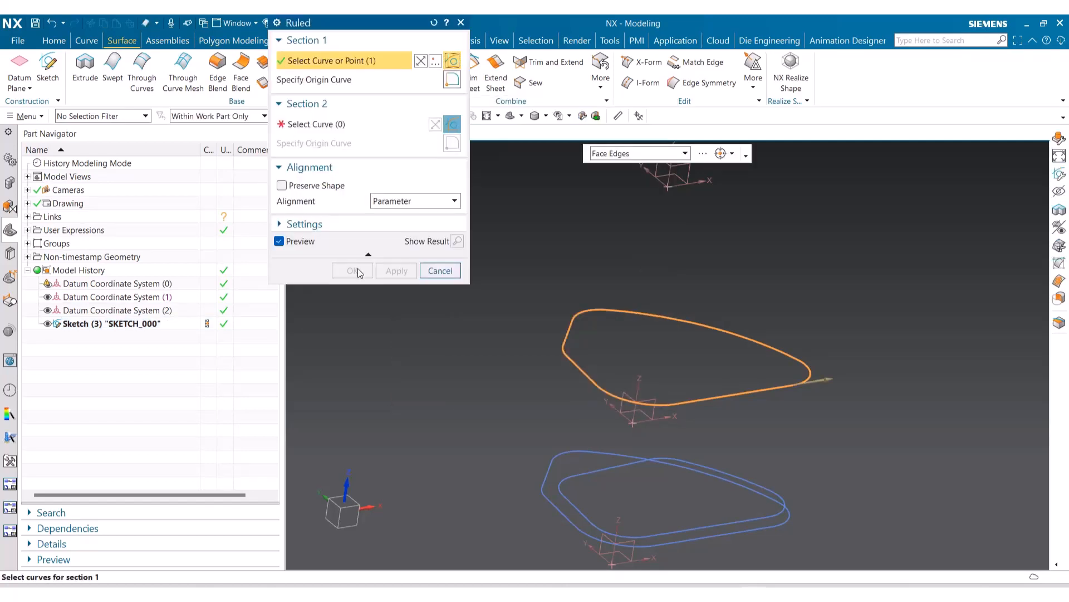
pyautogui.click(403, 122)
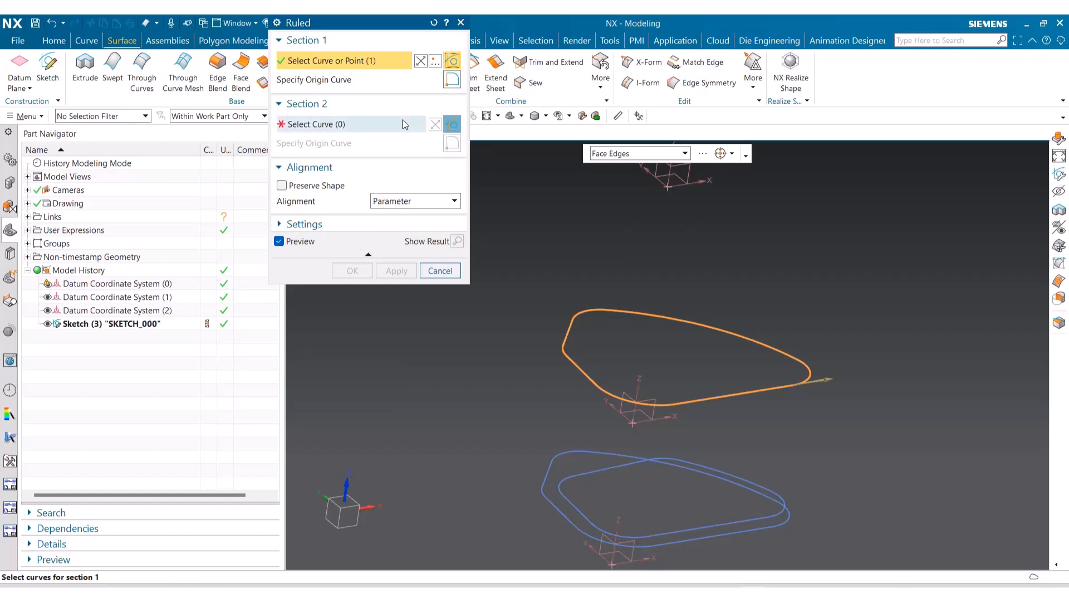
pyautogui.click(440, 270)
# Step: Create a bounded plane from the projected closed curve in the middle sketch
pyautogui.click(408, 90)
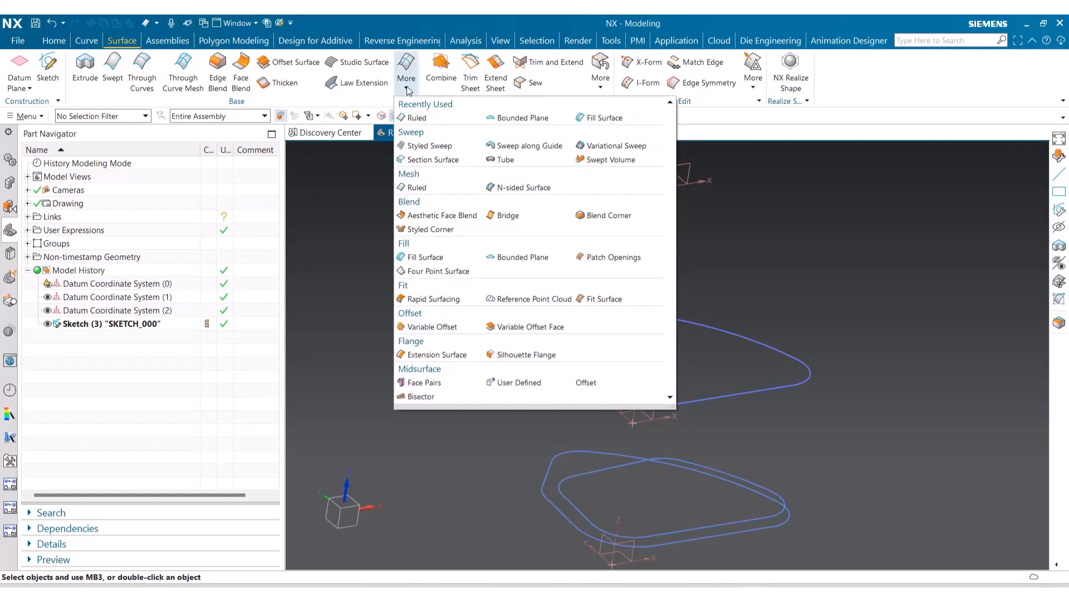
pyautogui.click(516, 118)
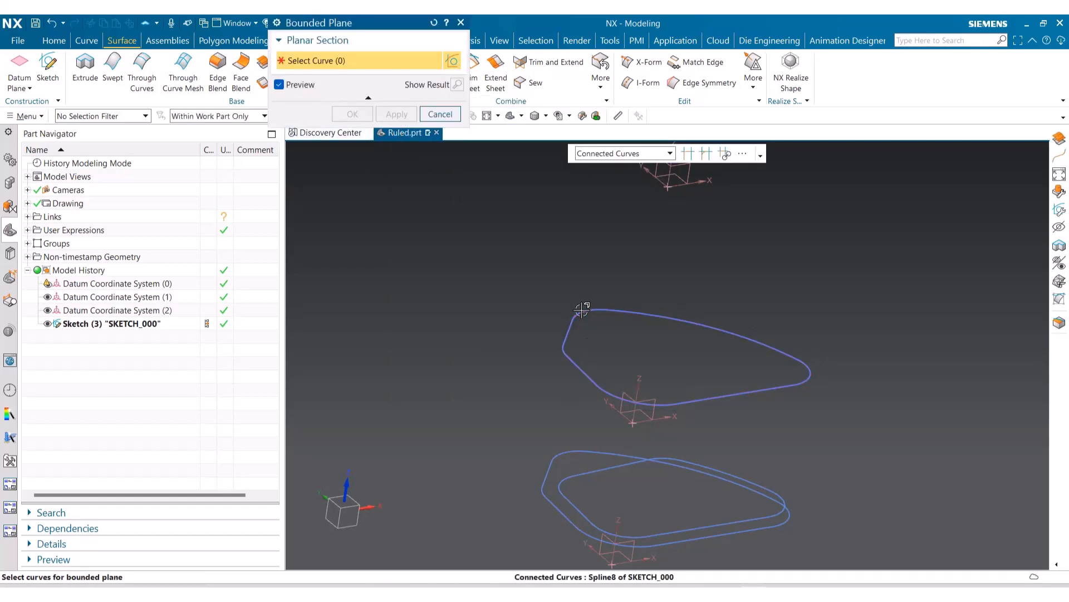
pyautogui.click(581, 309)
pyautogui.click(353, 114)
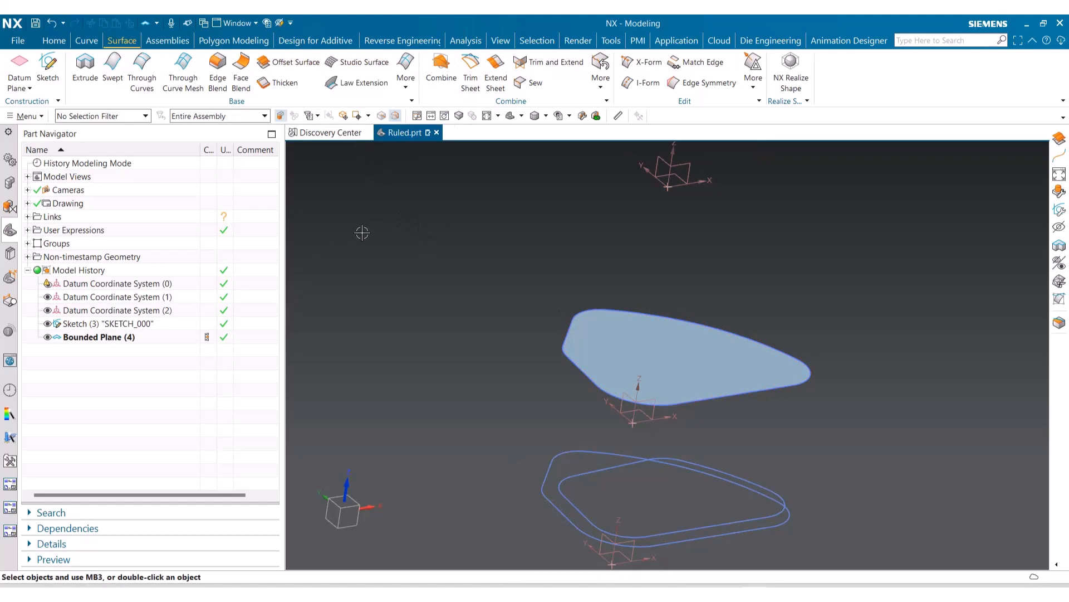
# Step: Start a sketch on the XY plane of the uppermost datum coordinate system
pyautogui.click(47, 66)
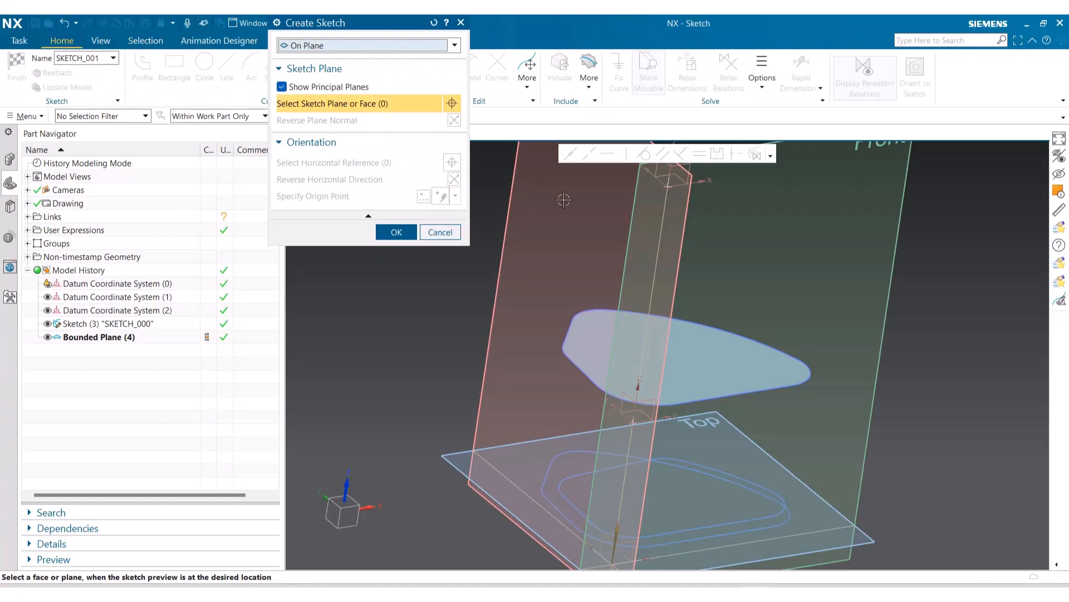
pyautogui.click(671, 183)
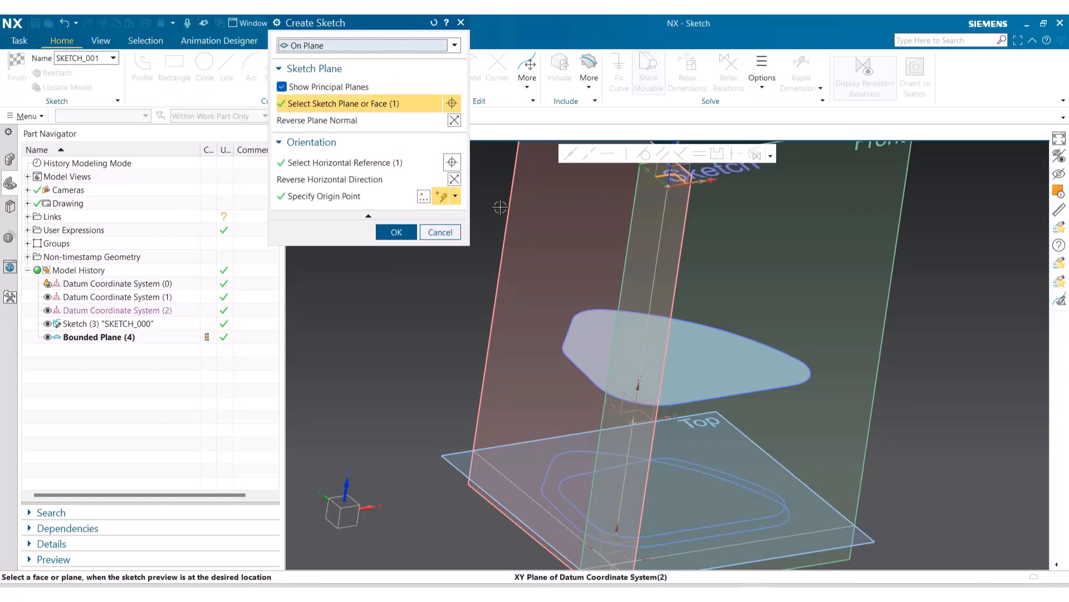
pyautogui.click(398, 232)
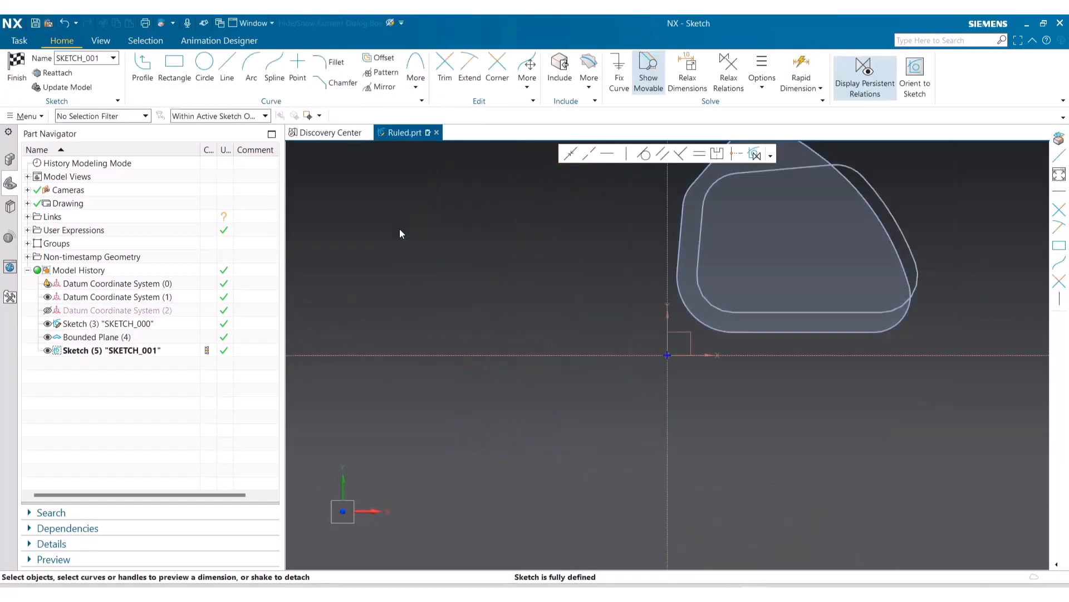
# Step: Project the smaller closed profile associatively into the sketch with the Original output curve type and finish the sketch
pyautogui.click(590, 88)
pyautogui.click(614, 117)
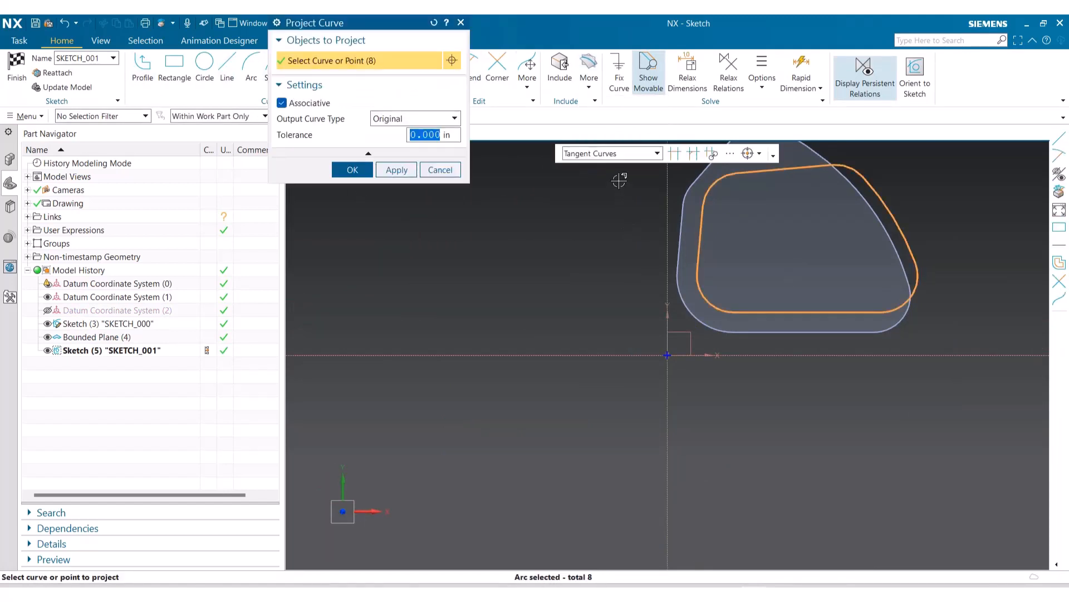
pyautogui.click(352, 168)
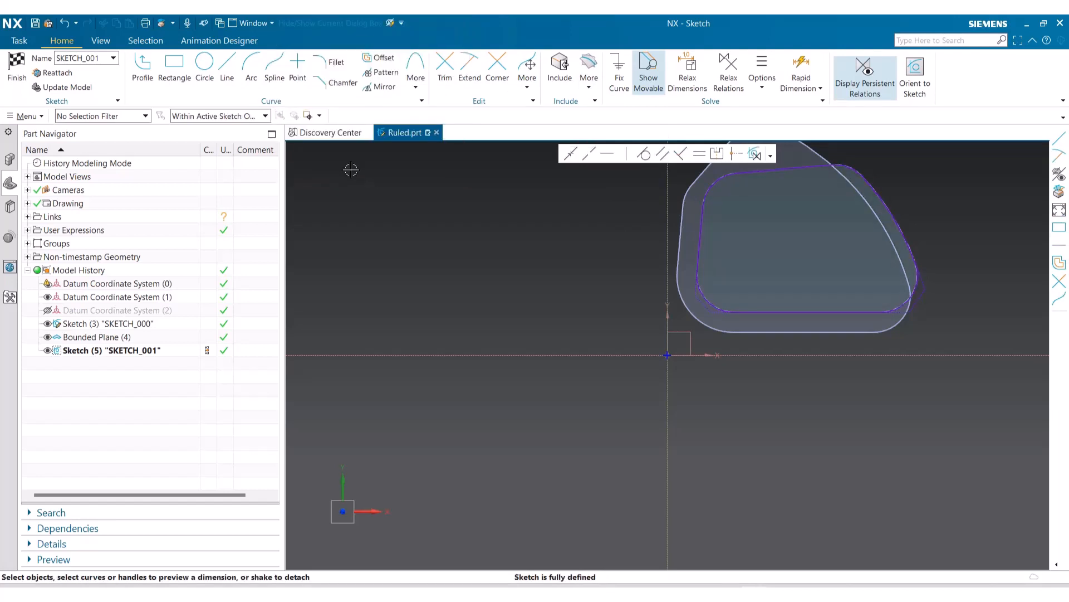
pyautogui.click(16, 66)
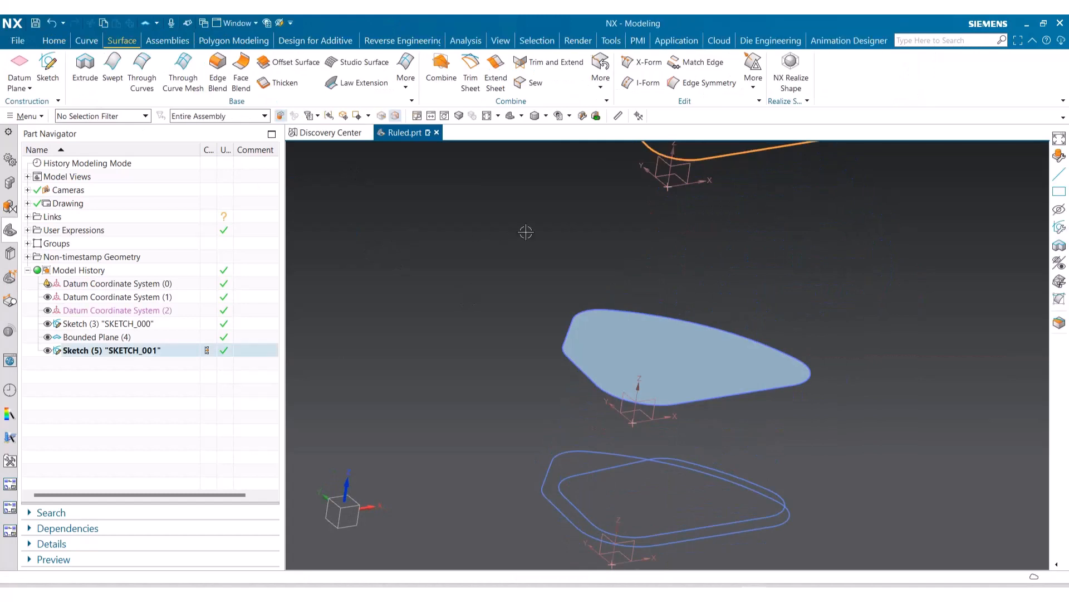
# Step: Create a bounded plane from the projected closed curve in the uppermost sketch
pyautogui.click(406, 86)
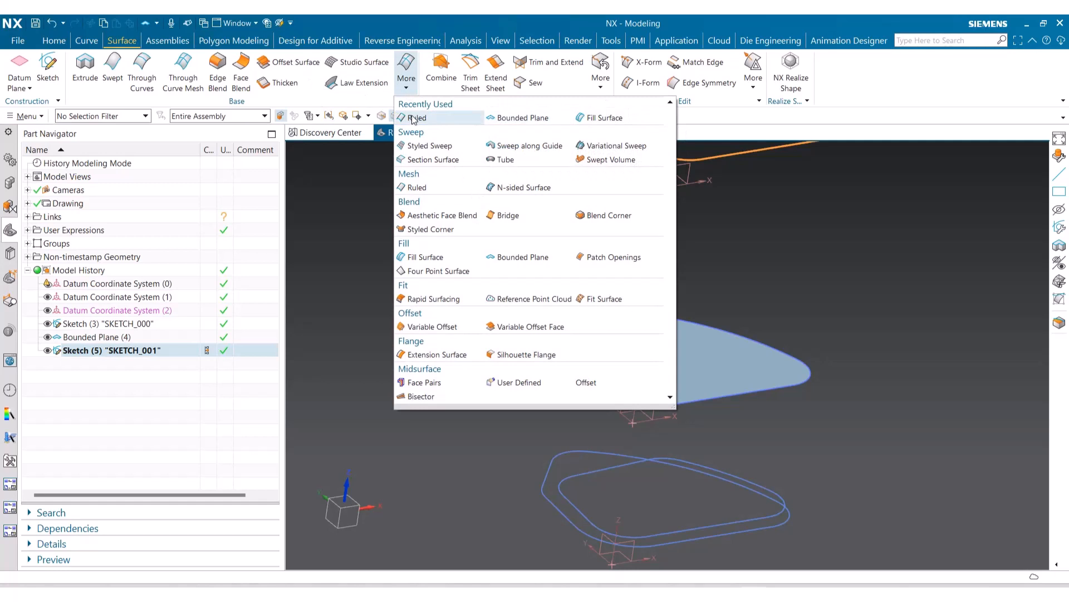
pyautogui.click(516, 119)
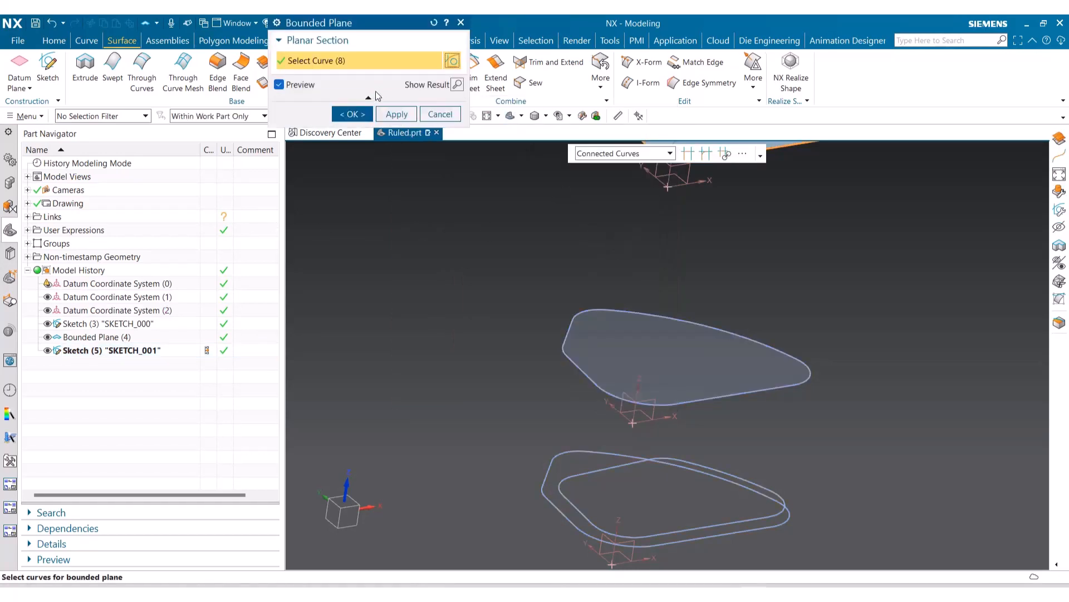
pyautogui.click(353, 113)
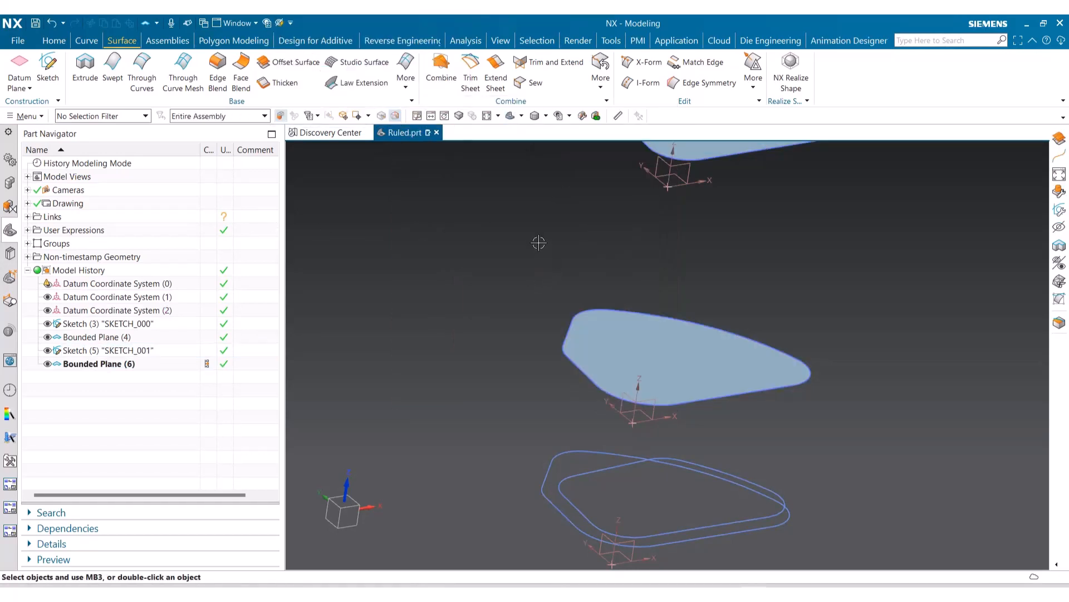
# Step: Start a Ruled surface with the upper bounded plane's edges as Section 1 and the middle closed spline as Section 2
pyautogui.keyDown('shift'); pyautogui.moveTo(539, 243); pyautogui.dragTo(523, 352, button='middle'); pyautogui.keyUp('shift')
pyautogui.scroll(-3, 500, 262)
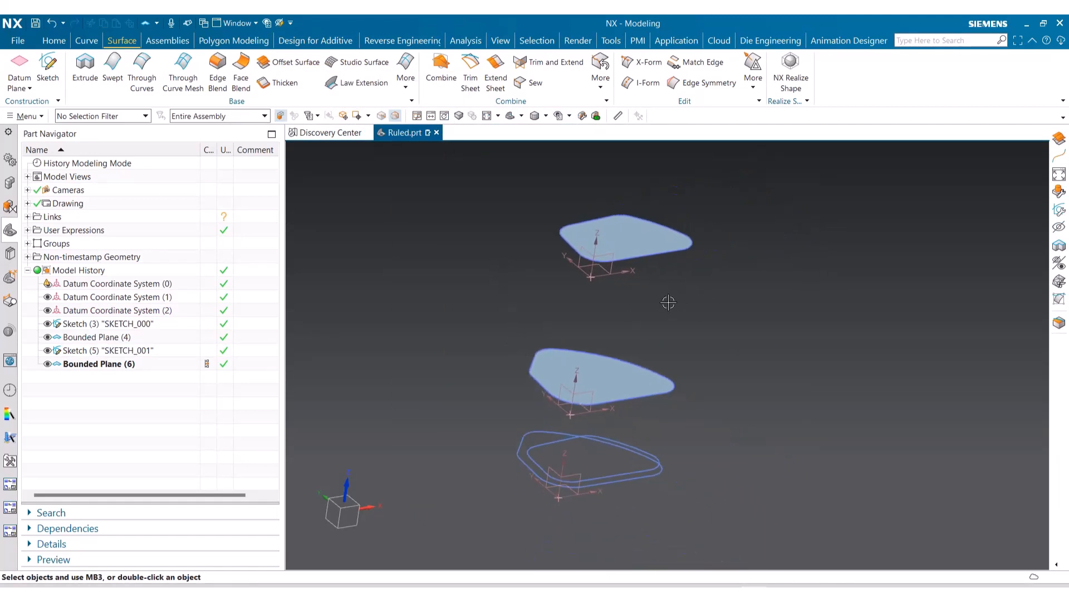
pyautogui.press('Home')
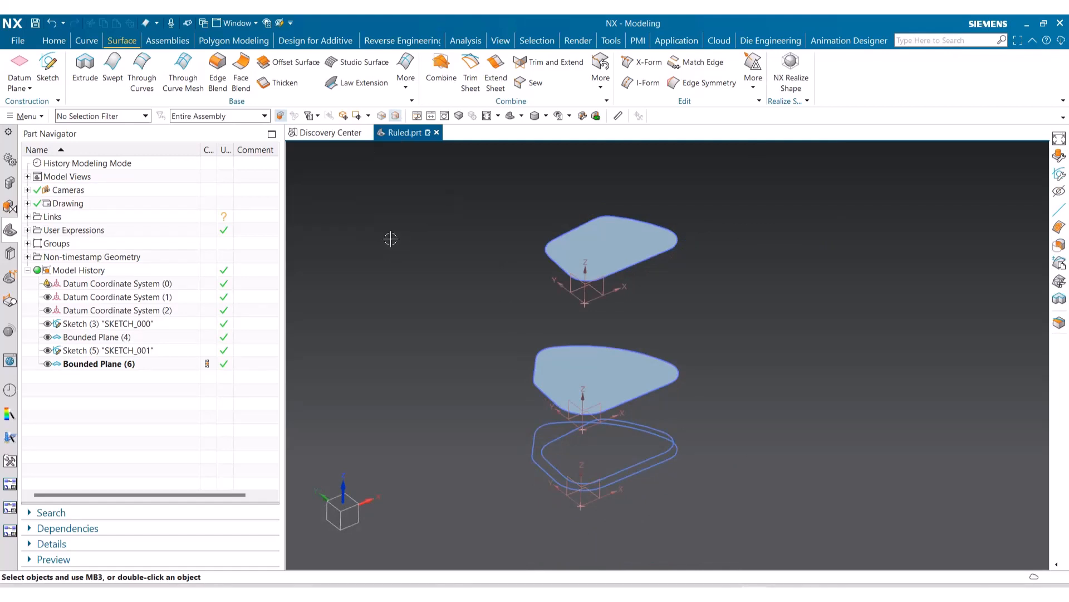
pyautogui.click(406, 90)
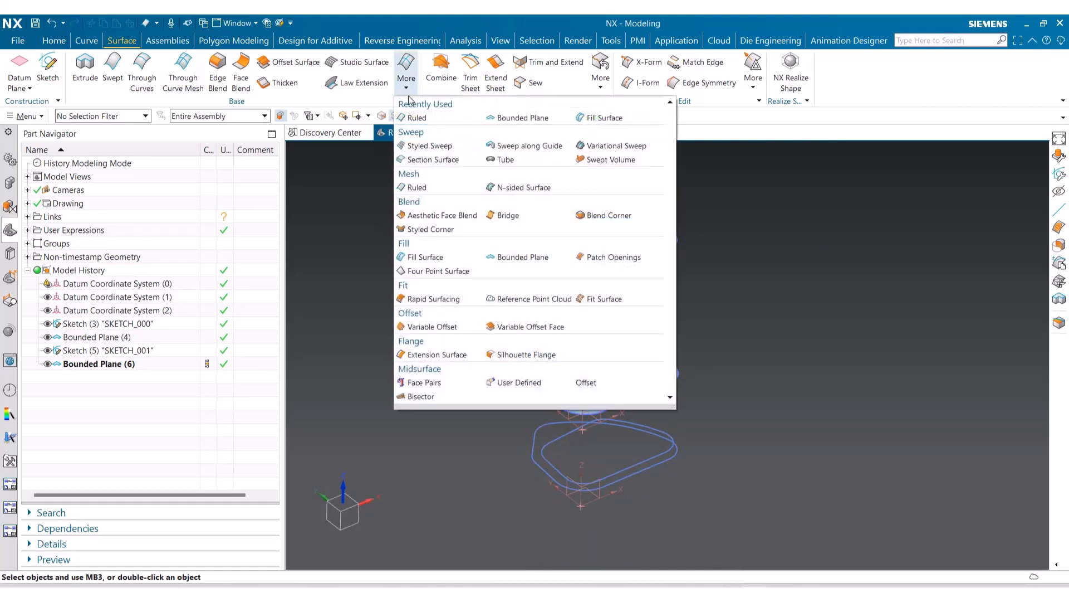
pyautogui.click(416, 117)
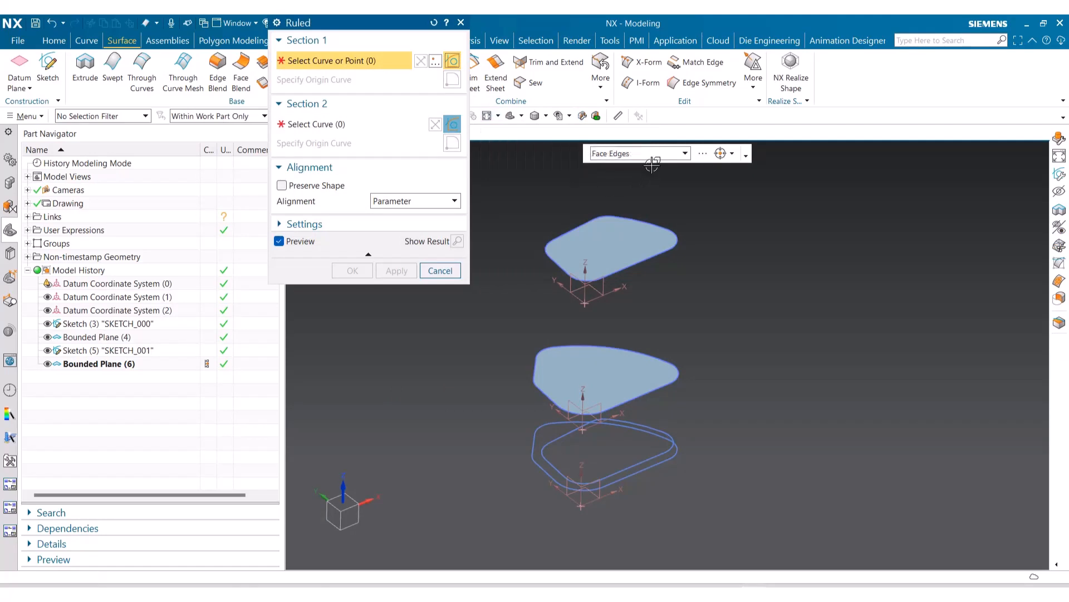
pyautogui.click(661, 250)
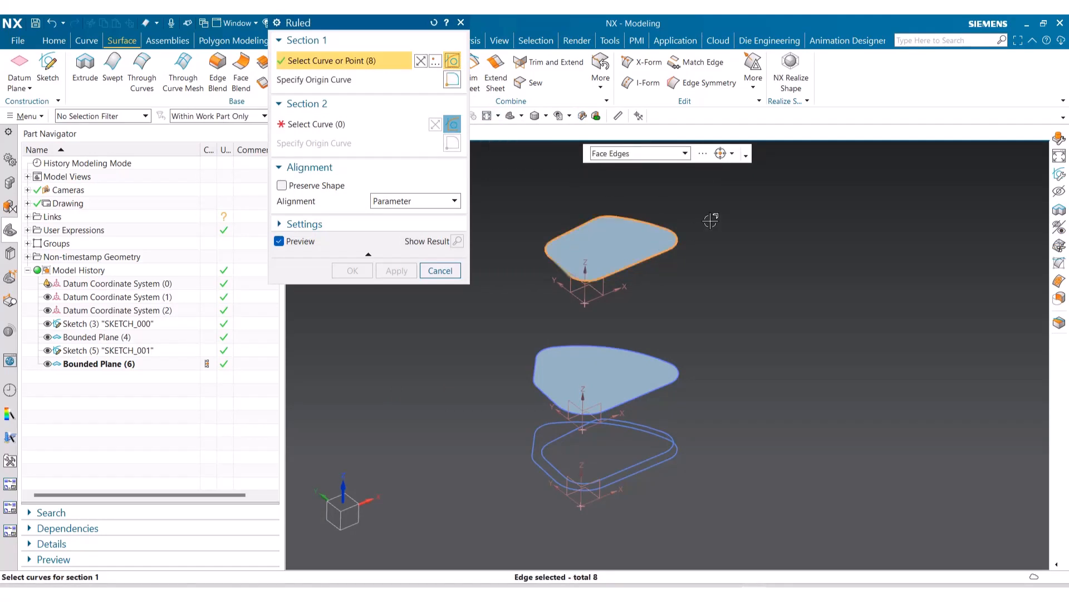
pyautogui.click(397, 123)
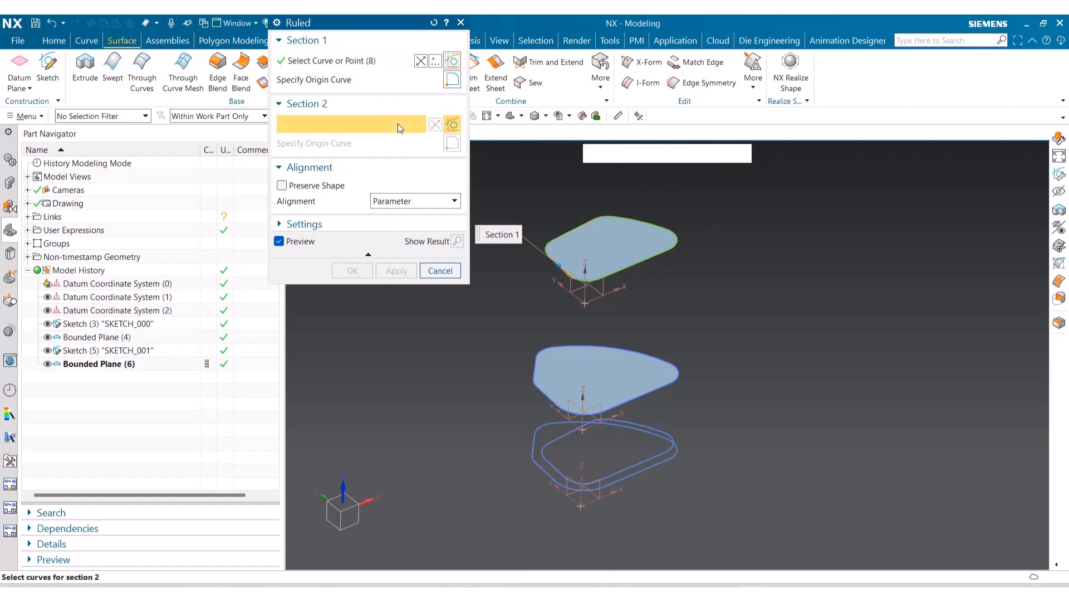
pyautogui.click(660, 383)
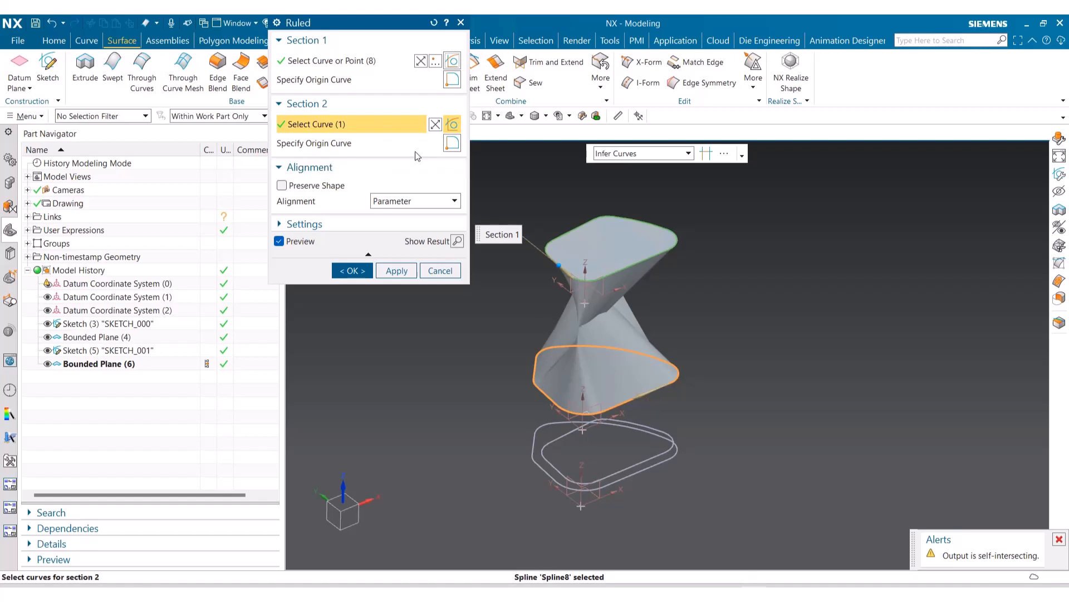
# Step: Reverse the Section 2 direction and specify the matching front-right straight edges as origin curves of both sections
pyautogui.click(435, 125)
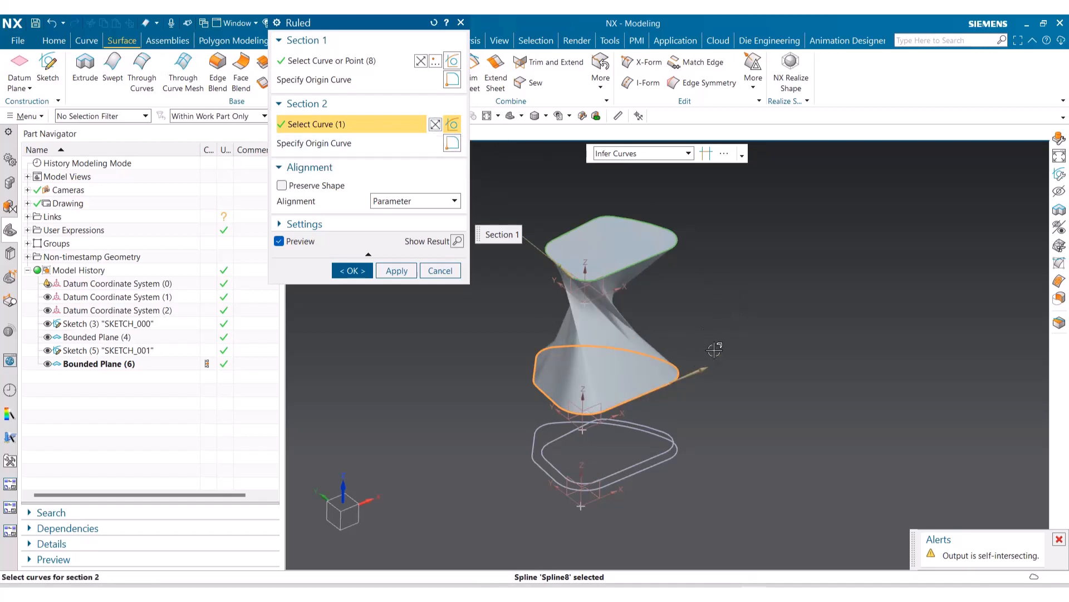
pyautogui.doubleClick(579, 275)
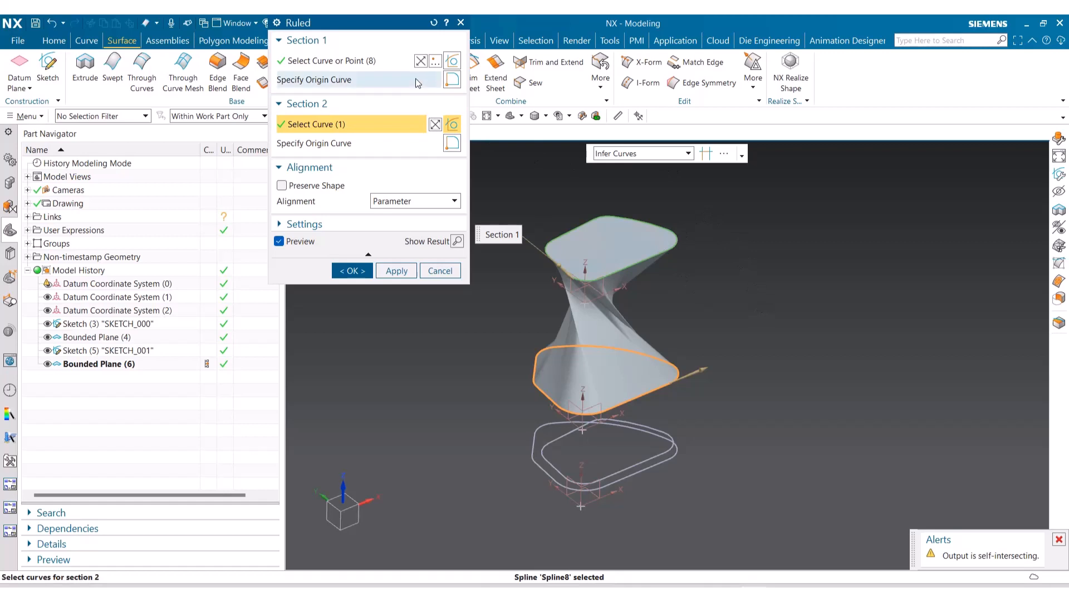
pyautogui.click(303, 83)
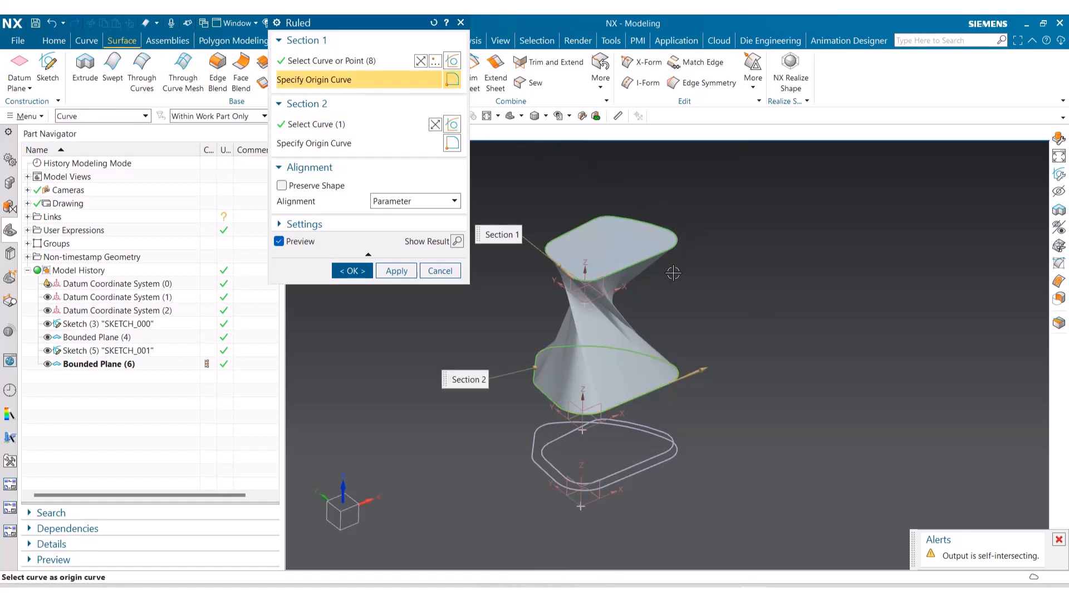
pyautogui.click(659, 251)
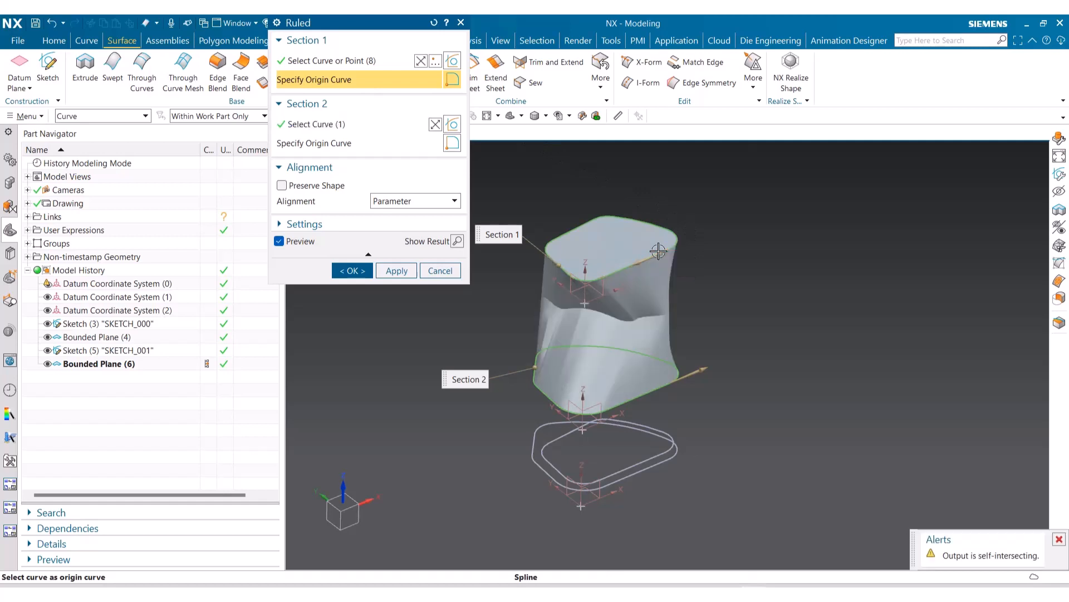
pyautogui.click(391, 143)
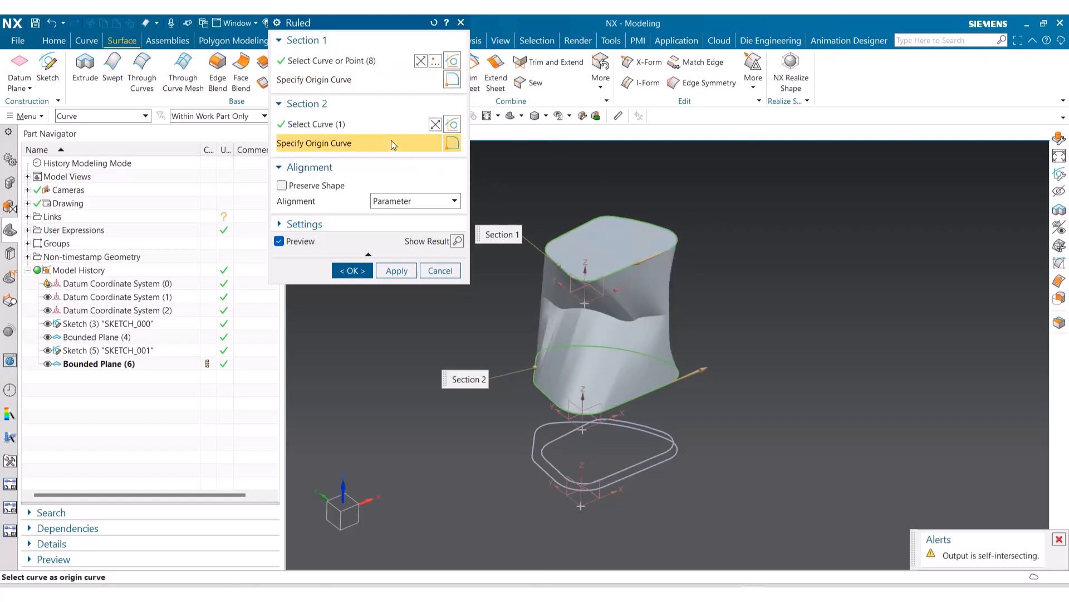
pyautogui.click(663, 386)
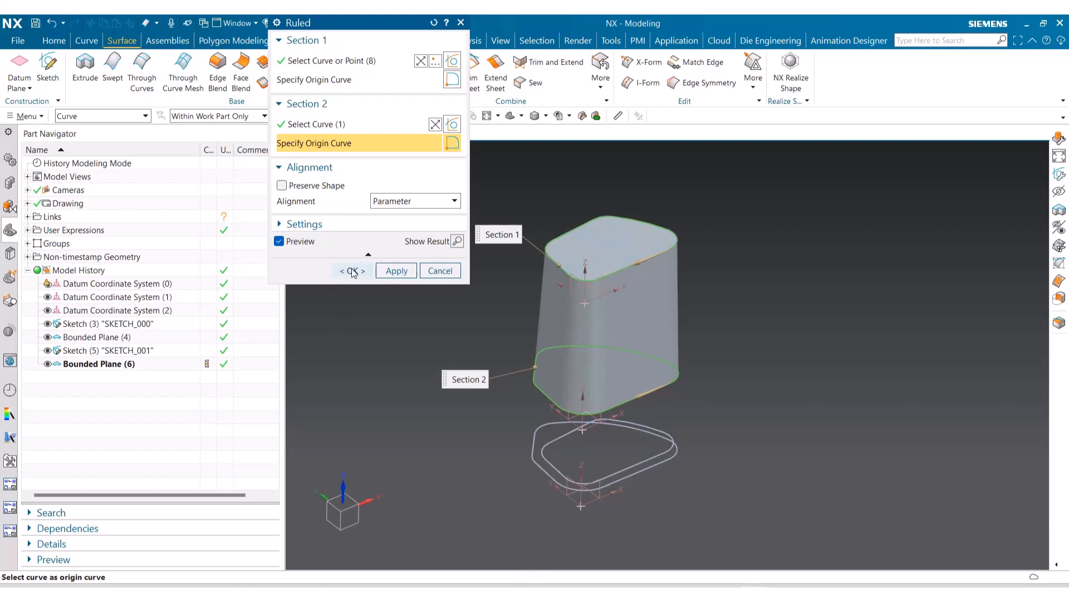
# Step: Enable Preserve Shape with Parameter alignment and create the ruled surface between the two sections
pyautogui.click(282, 185)
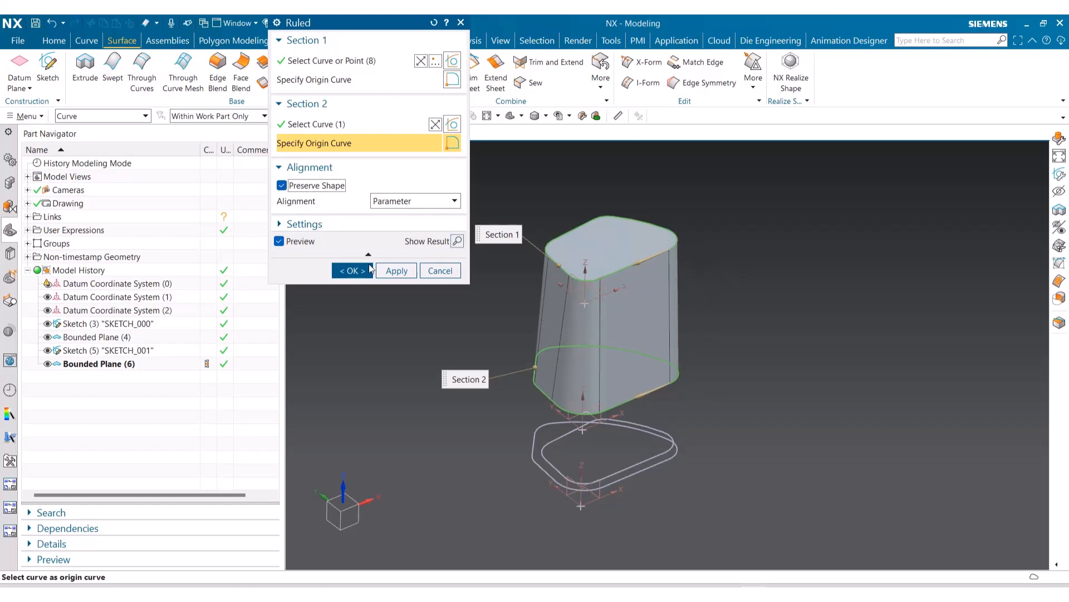
pyautogui.click(355, 270)
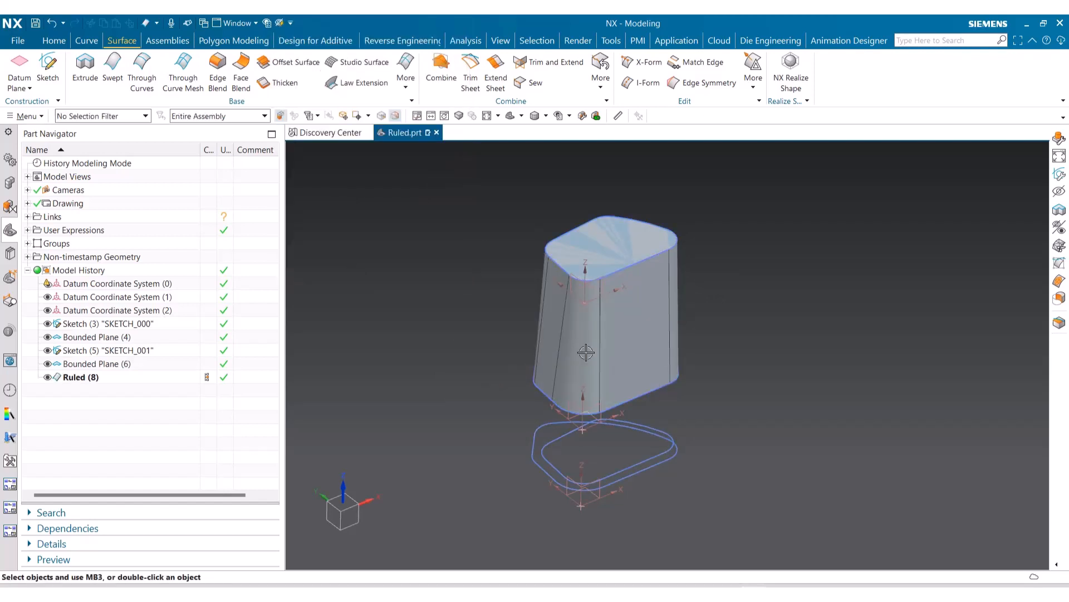
pyautogui.moveTo(600, 346); pyautogui.dragTo(582, 381, button='middle')
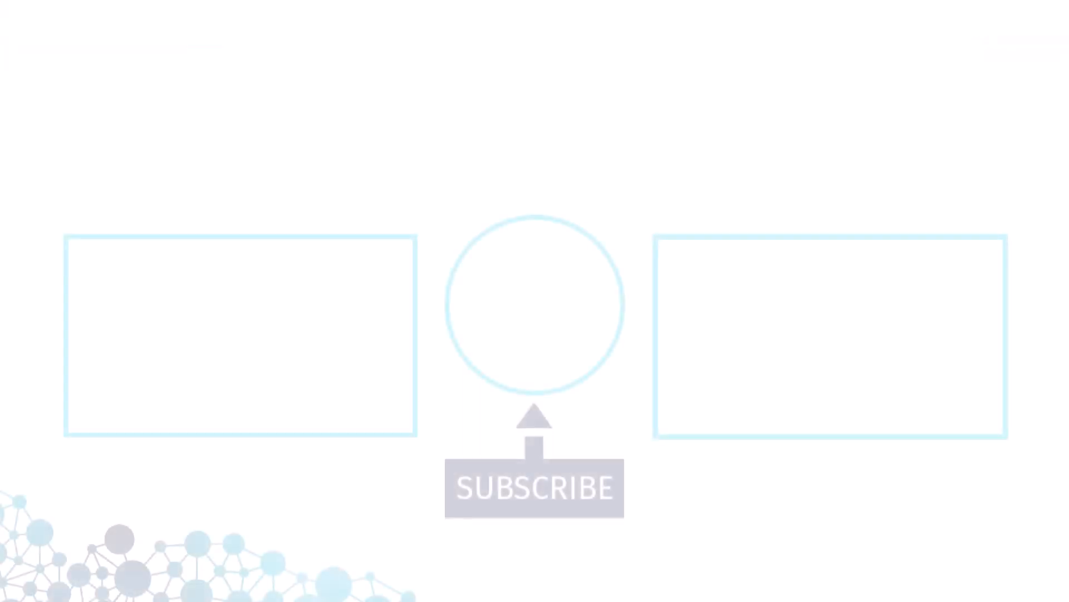